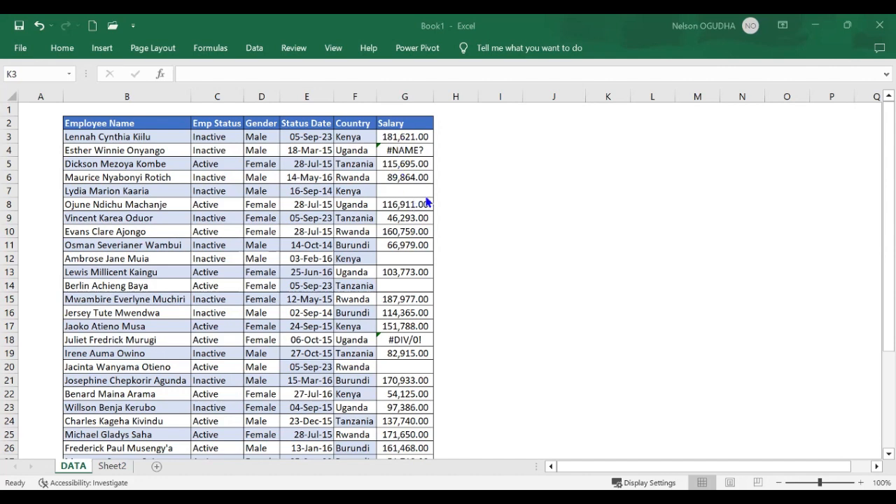
# - Enter the note IF in cell I3 and LOGICAL TEST in cell J3
pyautogui.click(511, 139)
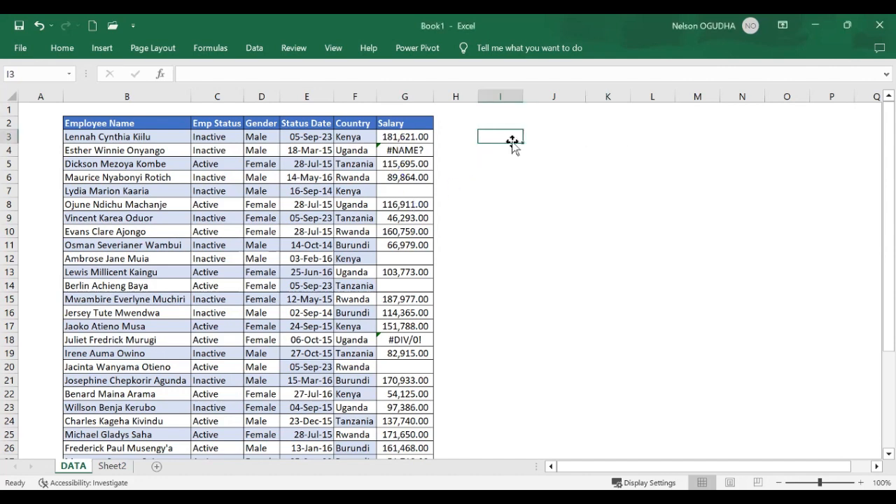
pyautogui.write('IF')
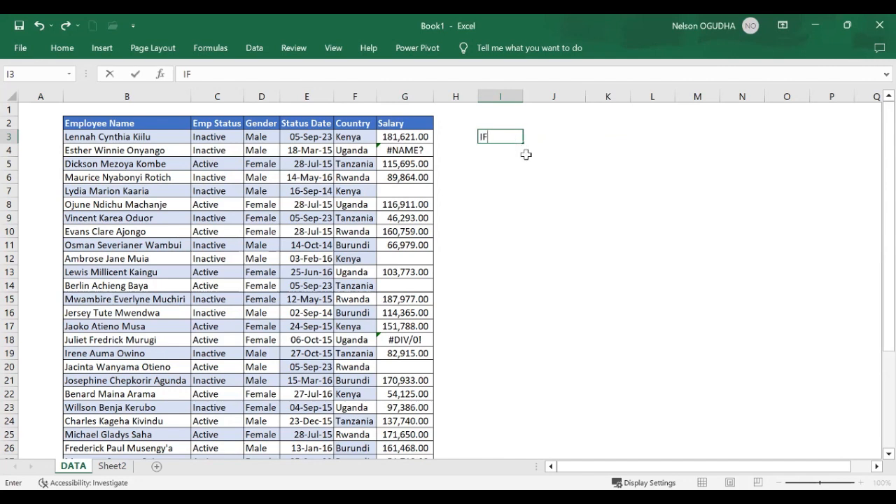
pyautogui.click(550, 140)
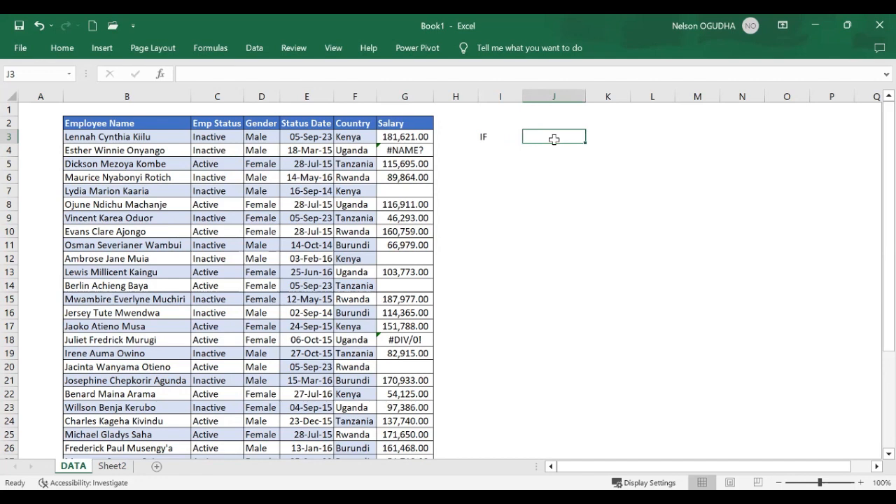
pyautogui.write('LOGI')
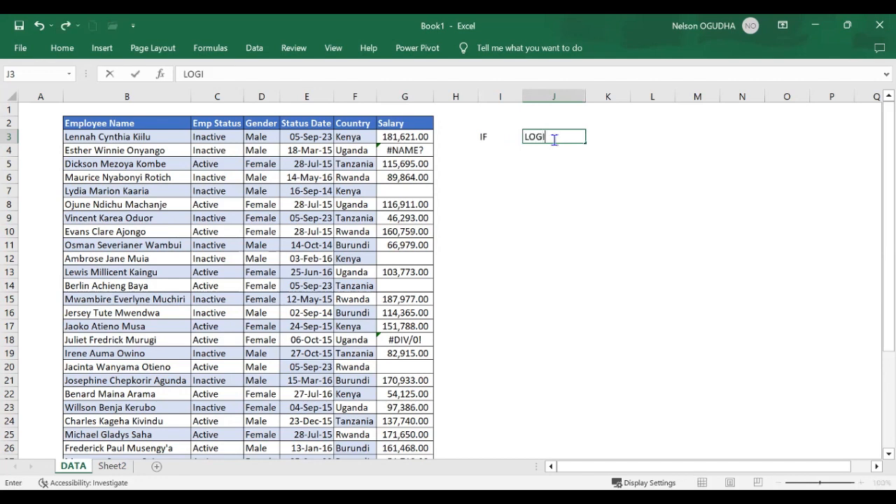
pyautogui.write('CAL TESt')
pyautogui.press('BackSpace')
pyautogui.write('T')
# - Add the notes VALUE IF TRUE in cell J4 and VALUE IF FALSE in cell J5
pyautogui.click(549, 152)
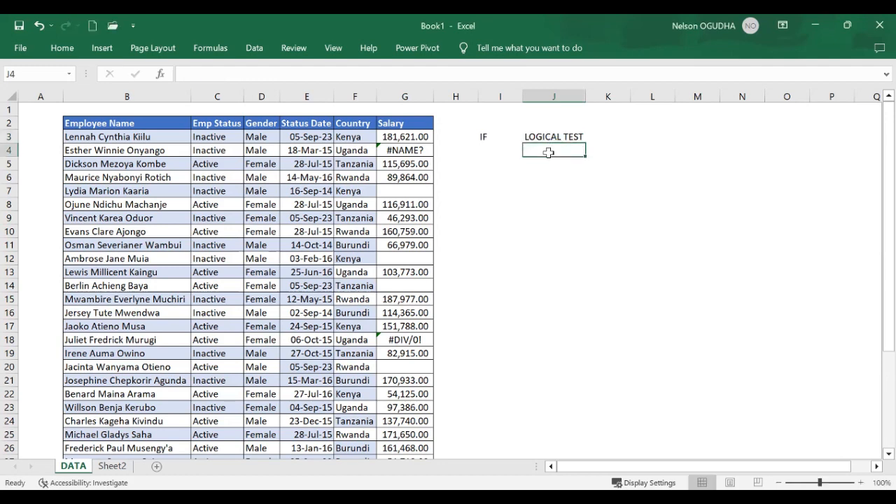
pyautogui.write('VALU')
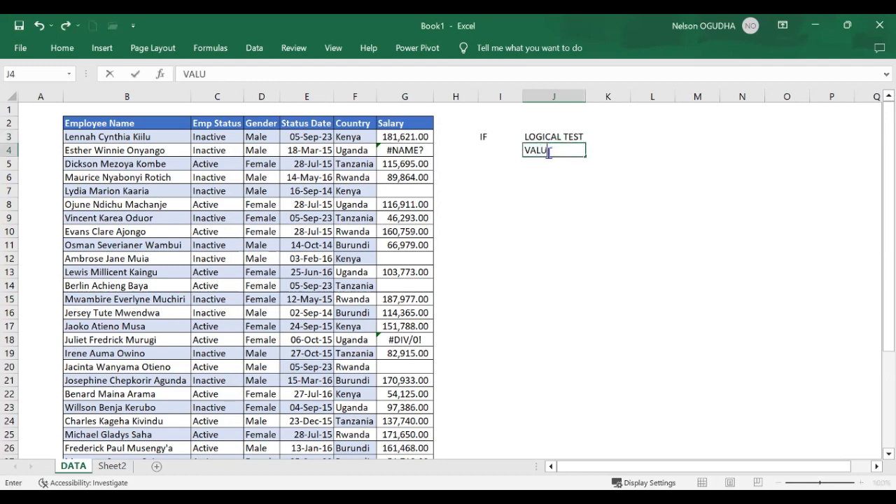
pyautogui.write('E IF TRUE')
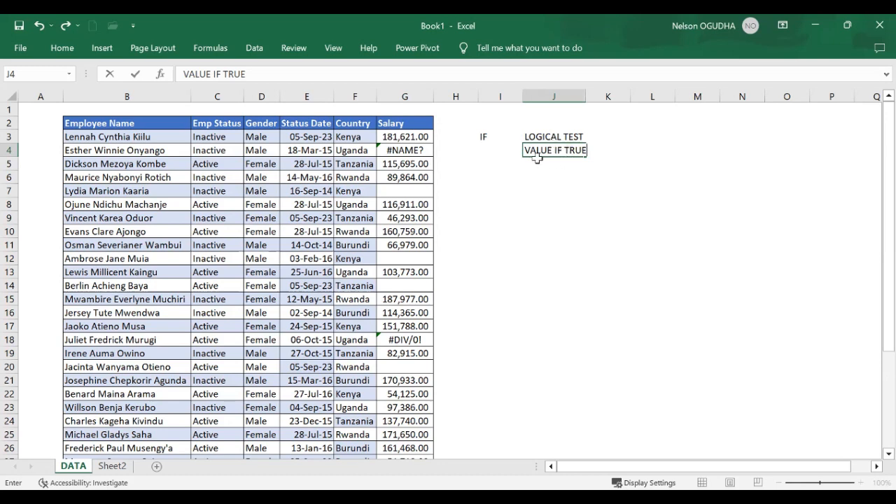
pyautogui.click(538, 163)
pyautogui.write('VALUE IF TRUE')
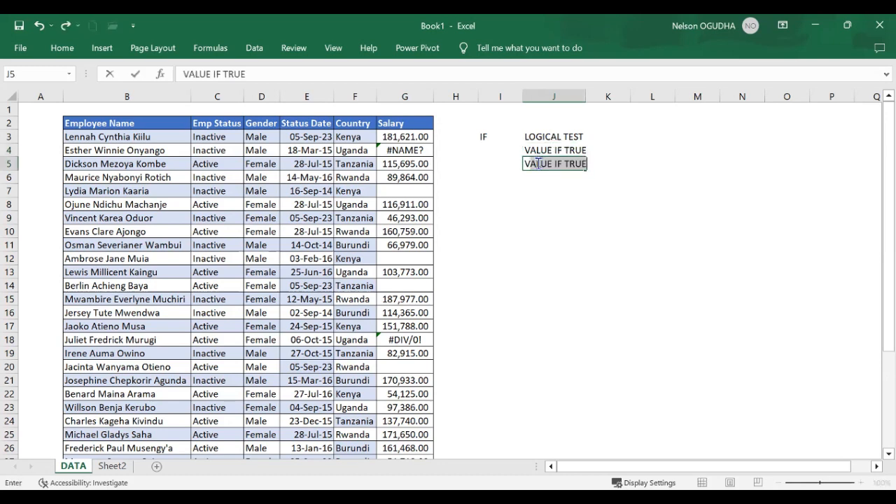
pyautogui.write('IF FALSE')
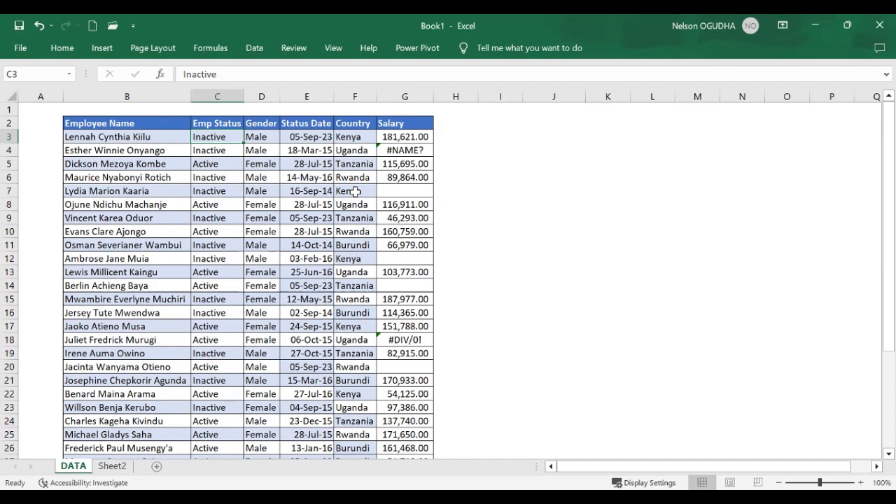
# - Enter the label "LOGICAL TESt" in cell I3 beside the employee table
pyautogui.click(498, 139)
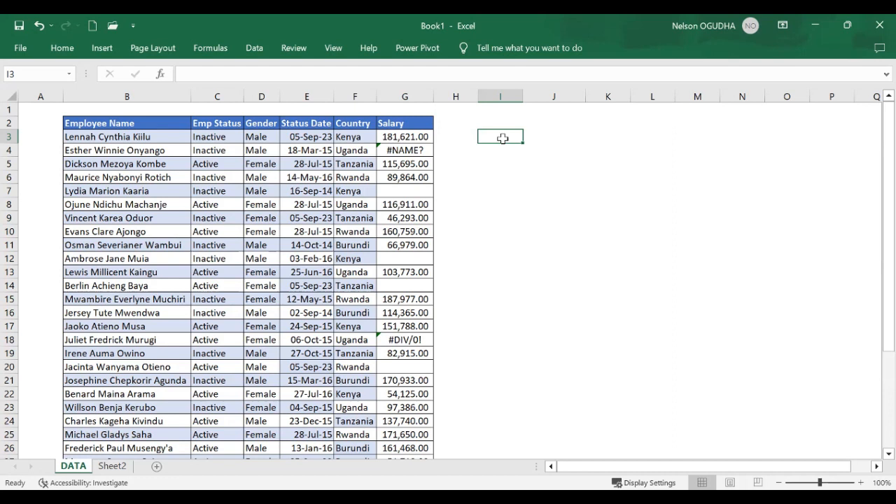
pyautogui.write('LOCA')
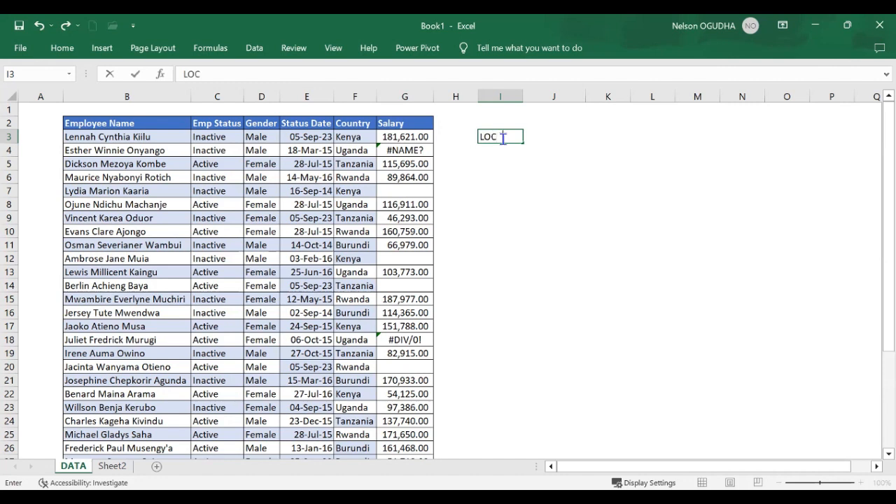
pyautogui.press('BackSpace')
pyautogui.press('BackSpace')
pyautogui.write('GICL')
pyautogui.press('BackSpace')
pyautogui.write('AL TESt')
# - Enter the rules "1= Inactive - Delete" in cell J3 and "2=Active = Keep" in cell J4
pyautogui.click(527, 137)
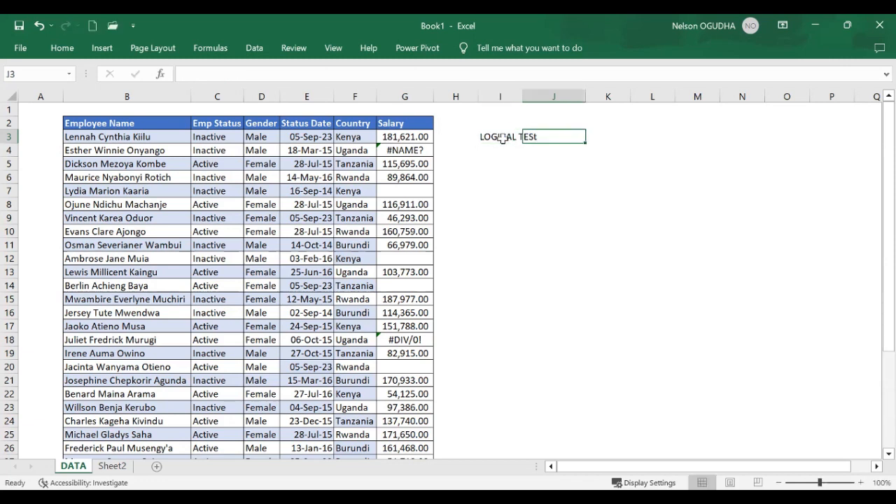
pyautogui.write('1=')
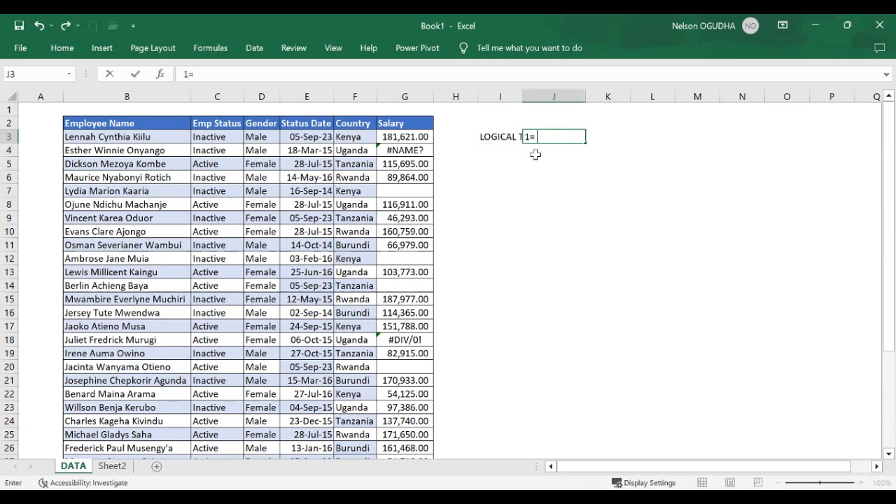
pyautogui.write(' Inactive - Delete')
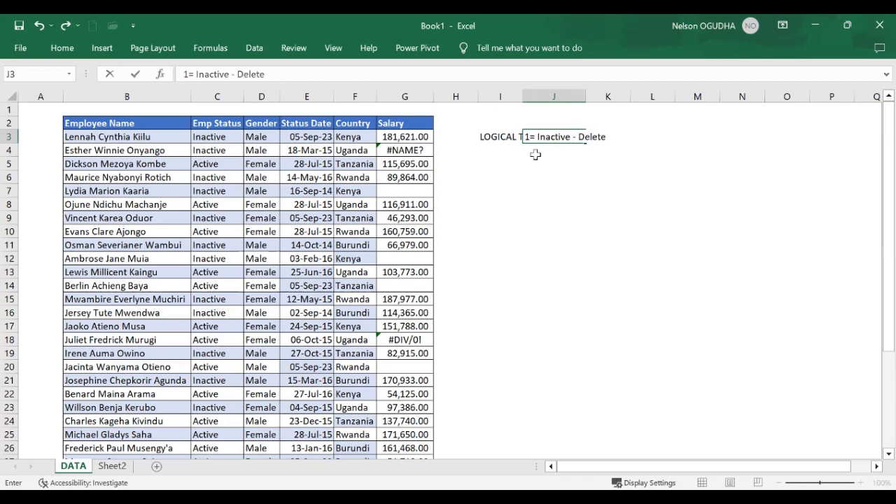
pyautogui.press('Return')
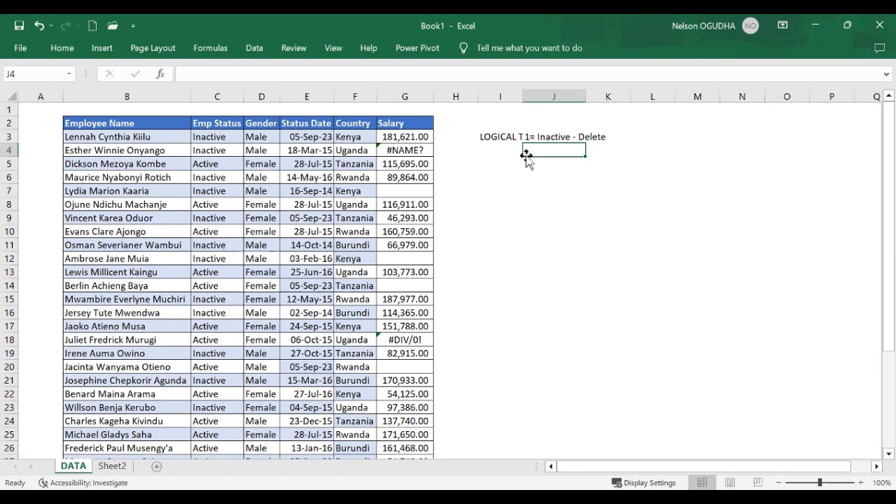
pyautogui.write('2=')
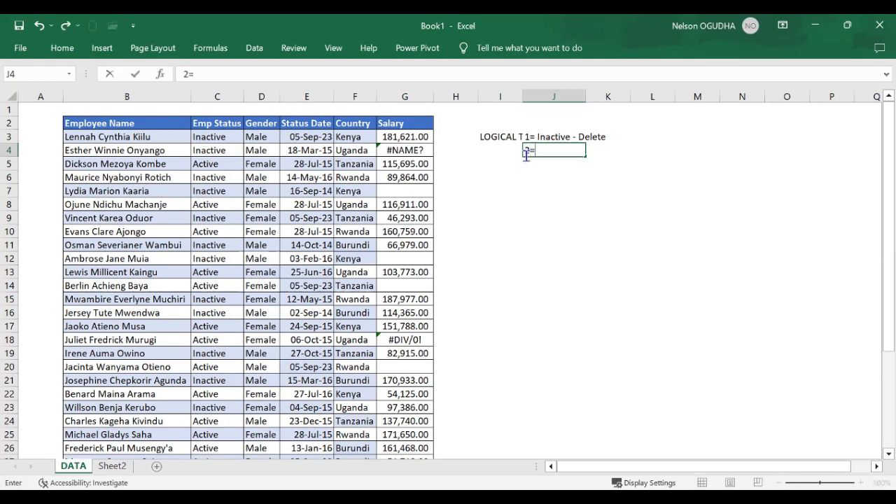
pyautogui.write('Active = Keep')
pyautogui.click(550, 190)
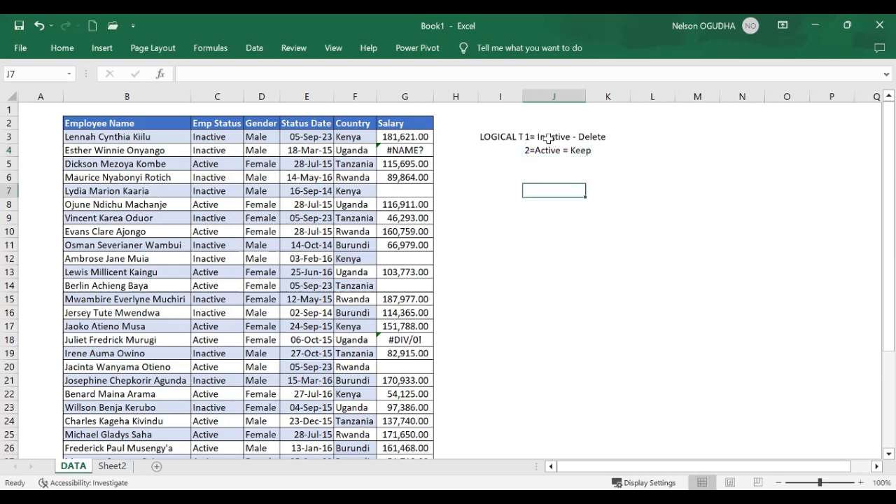
# - Autofit column J to the width of the rule texts
pyautogui.click(553, 140)
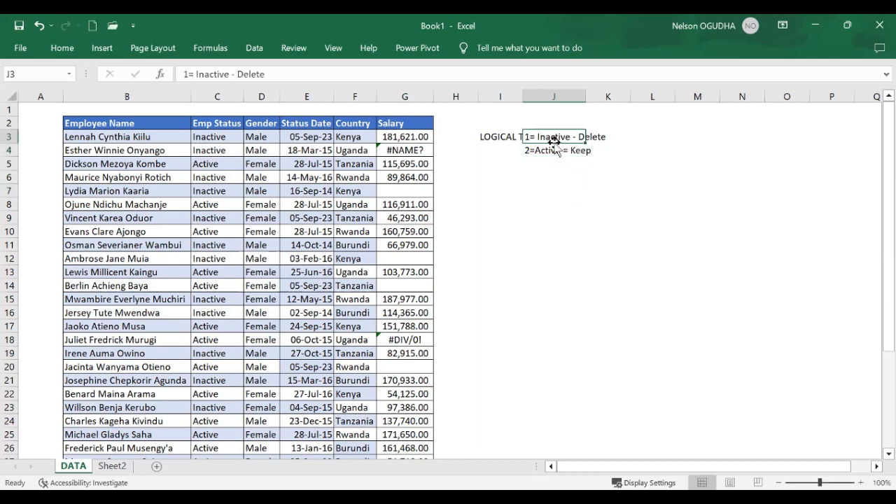
pyautogui.doubleClick(584, 99)
pyautogui.click(564, 150)
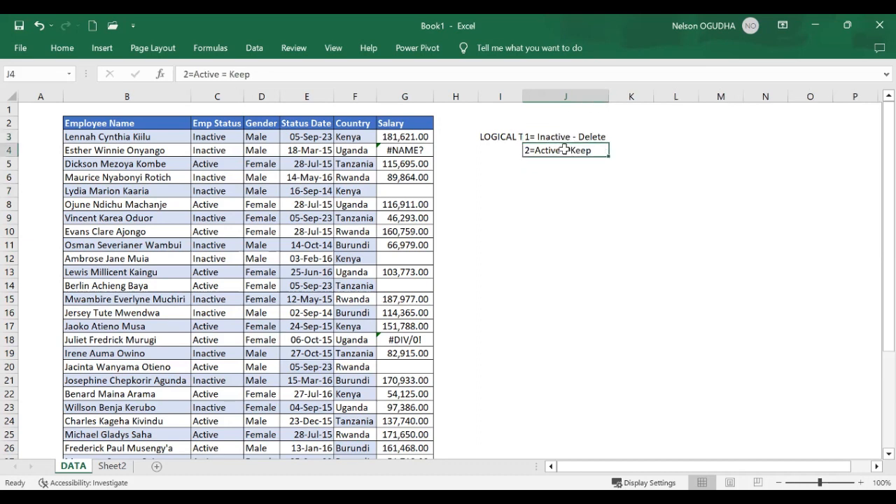
# - Enter TRUE in cell K3 for the Inactive rule and FALSE in cell K4 for the Active rule
pyautogui.click(625, 137)
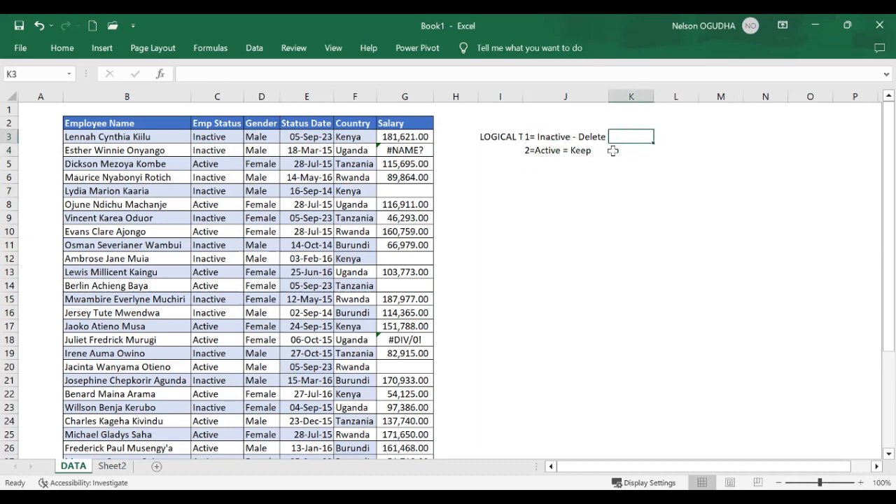
pyautogui.write('True')
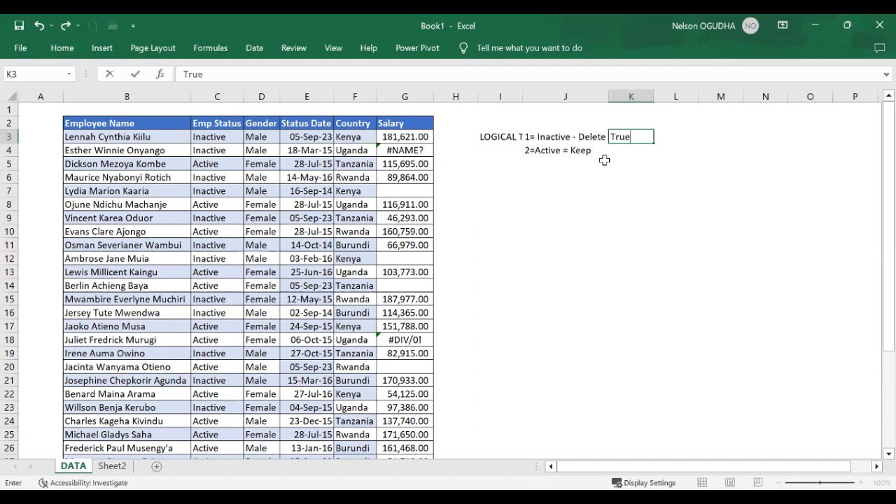
pyautogui.press('Return')
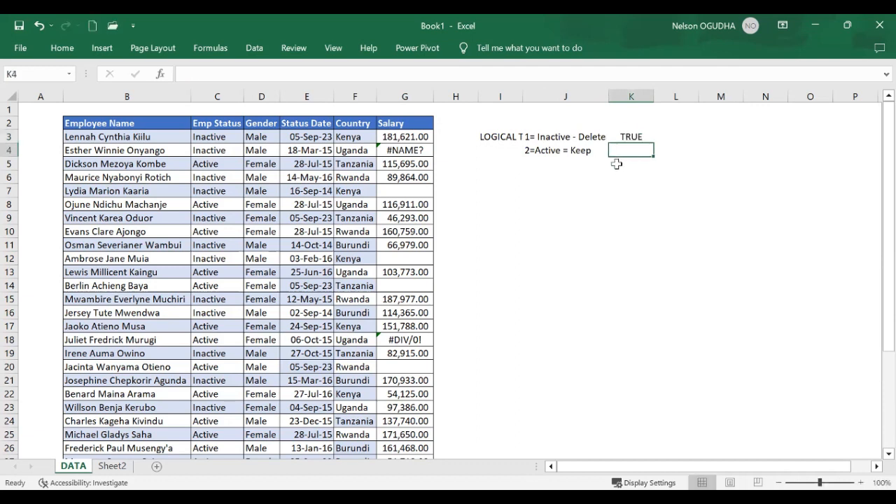
pyautogui.write('FALSE')
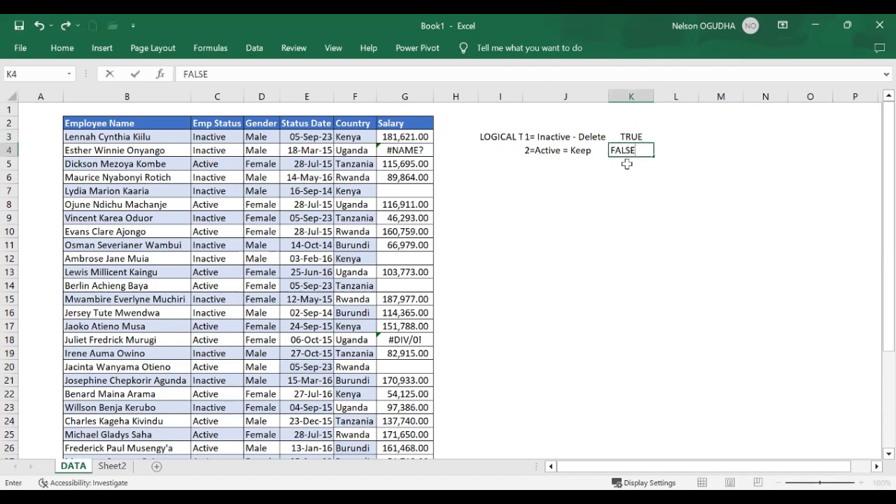
pyautogui.press('Return')
# - Enter the opposite outcomes in column L: TRUE in cell L4 and FALSE in cell L3
pyautogui.click(679, 136)
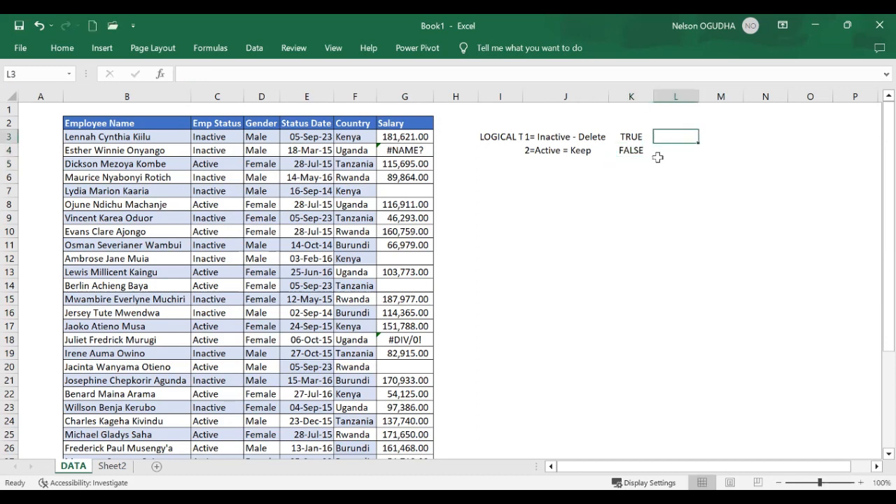
pyautogui.click(658, 154)
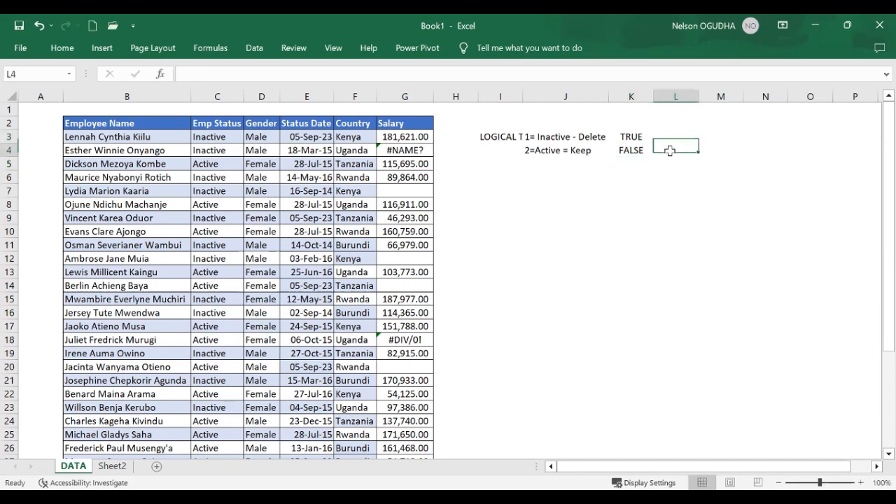
pyautogui.write('TRUE')
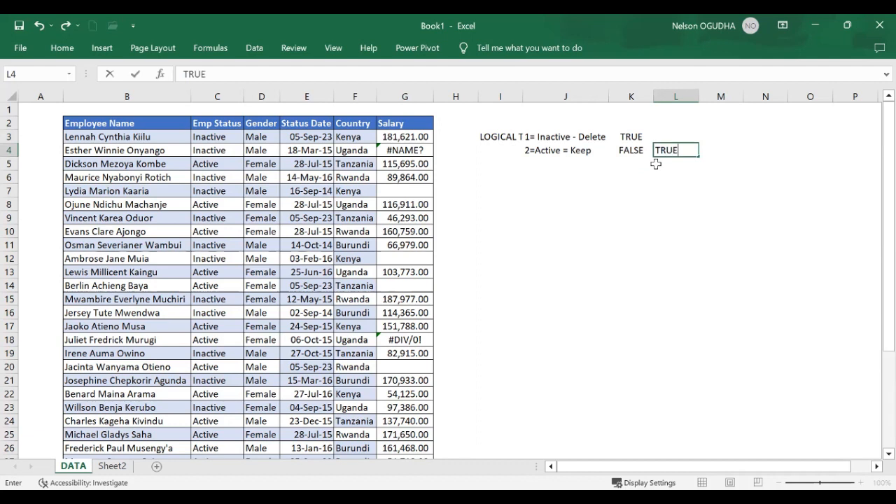
pyautogui.click(678, 136)
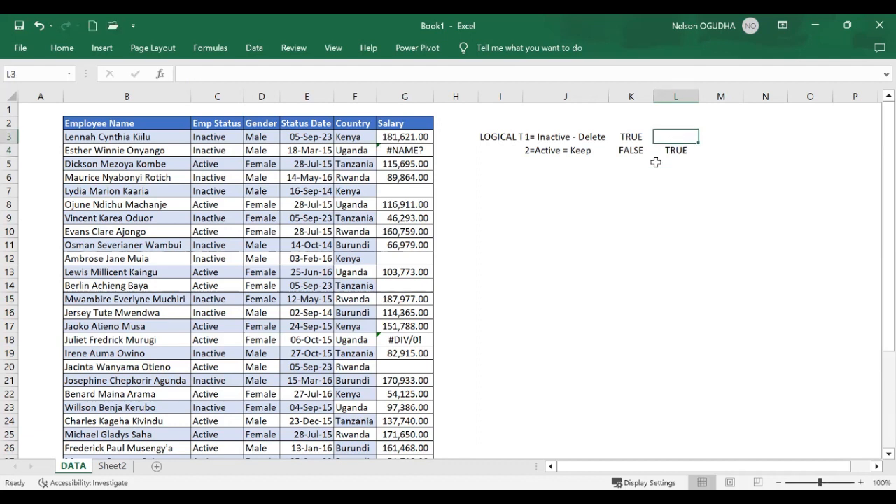
pyautogui.write('FALSE')
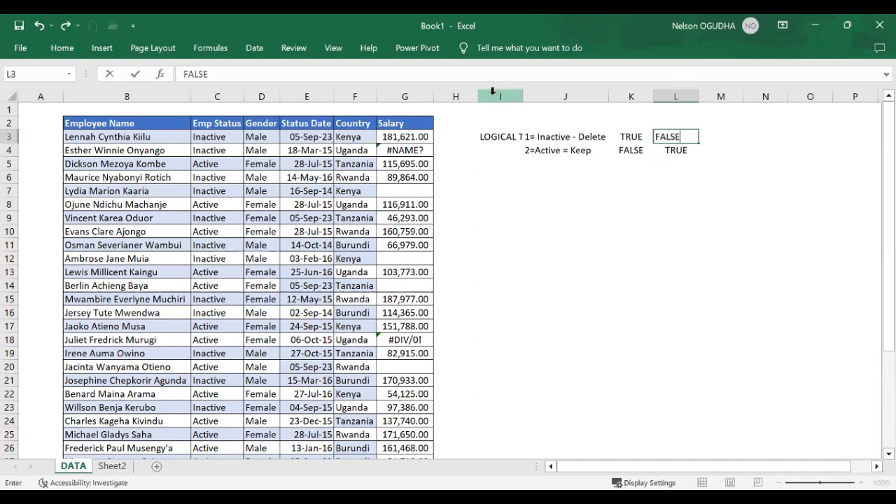
# - Insert a blank column before column I to move the logical test notes away from the table
pyautogui.click(493, 91)
pyautogui.rightClick(493, 93)
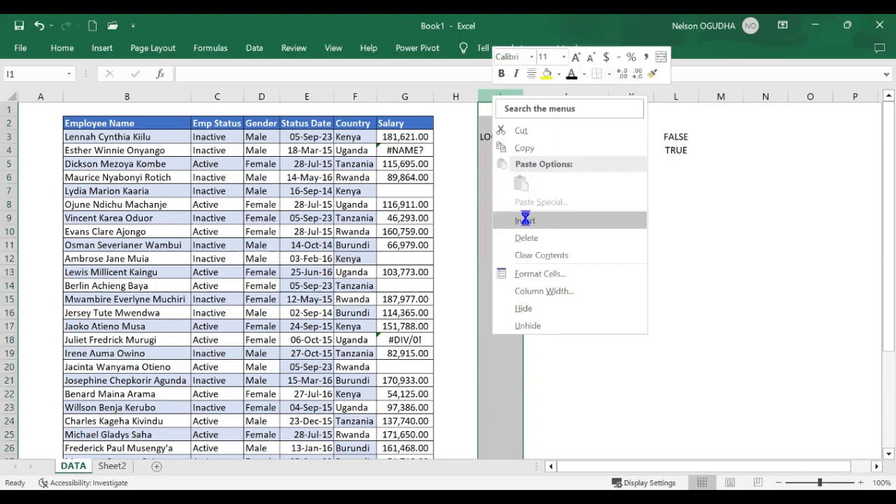
pyautogui.click(450, 138)
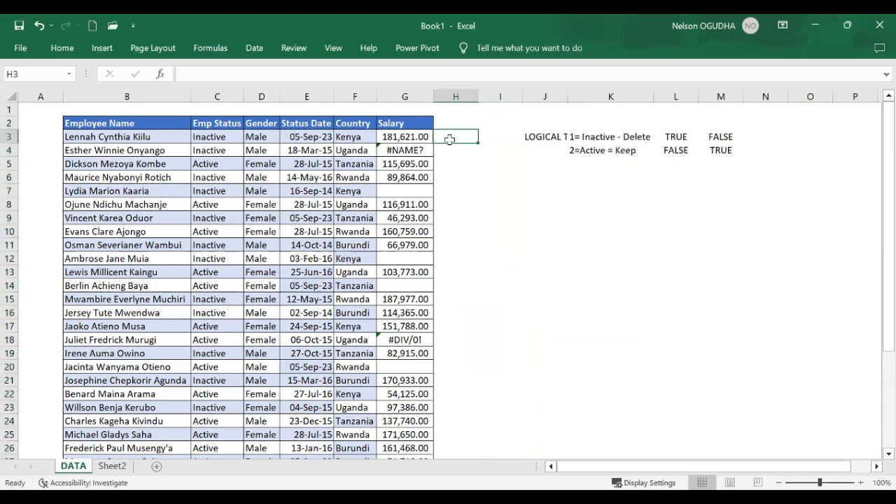
# - Add the column header DECISION in cell H2, next to the Salary header
pyautogui.click(450, 124)
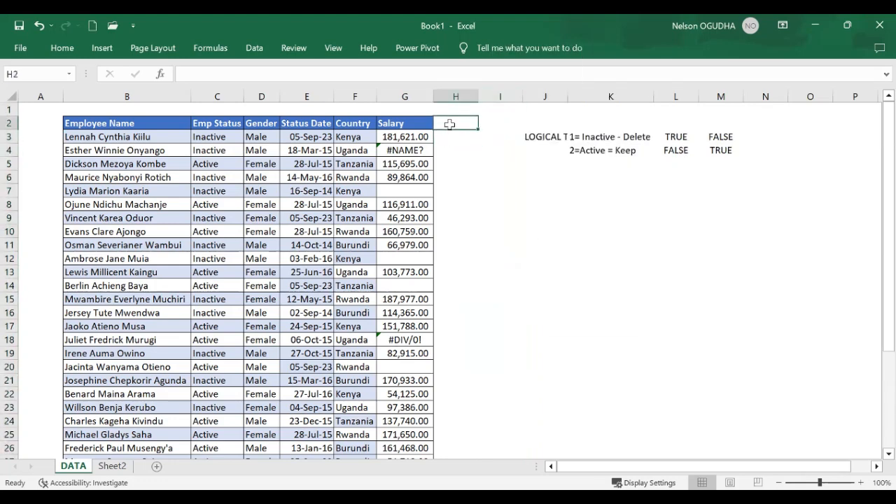
pyautogui.write('DECISION')
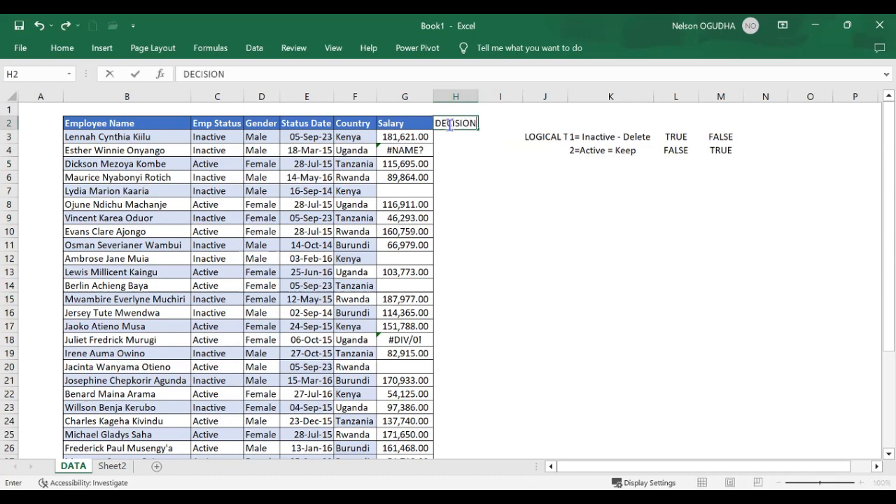
pyautogui.click(474, 175)
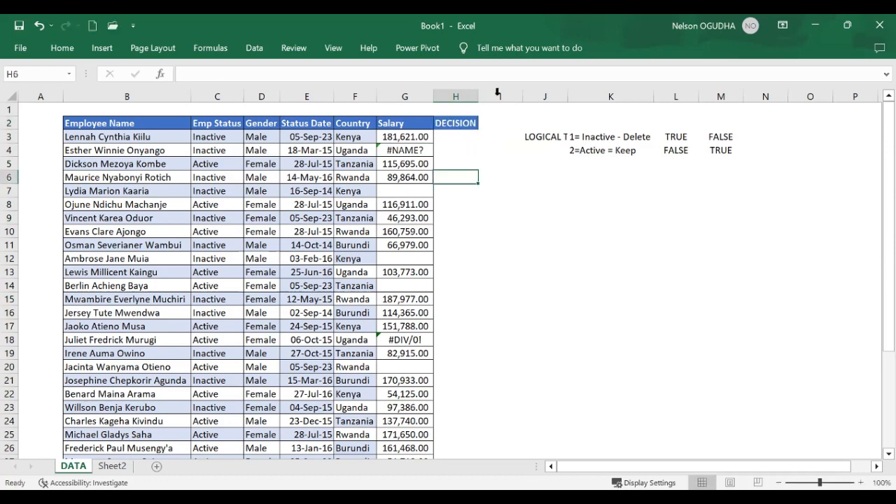
# - Start an IF formula in cell H3 whose logical test checks whether C3 equals "Inactive"
pyautogui.click(456, 141)
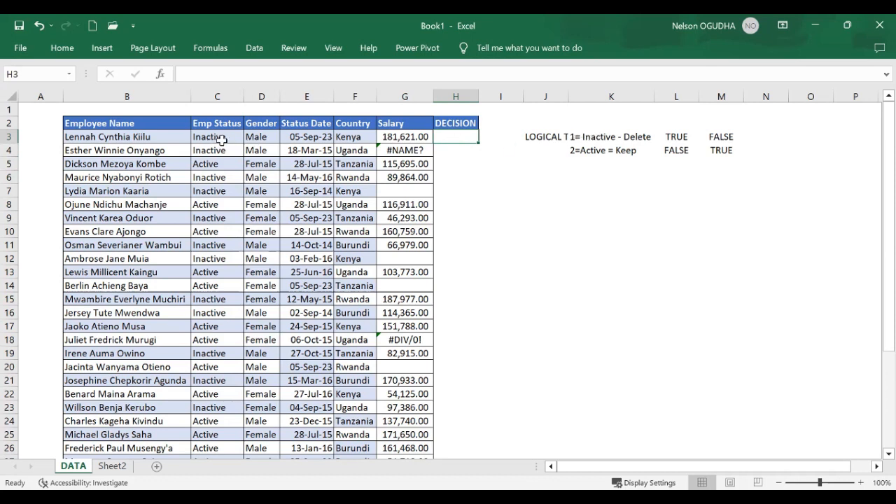
pyautogui.write('=')
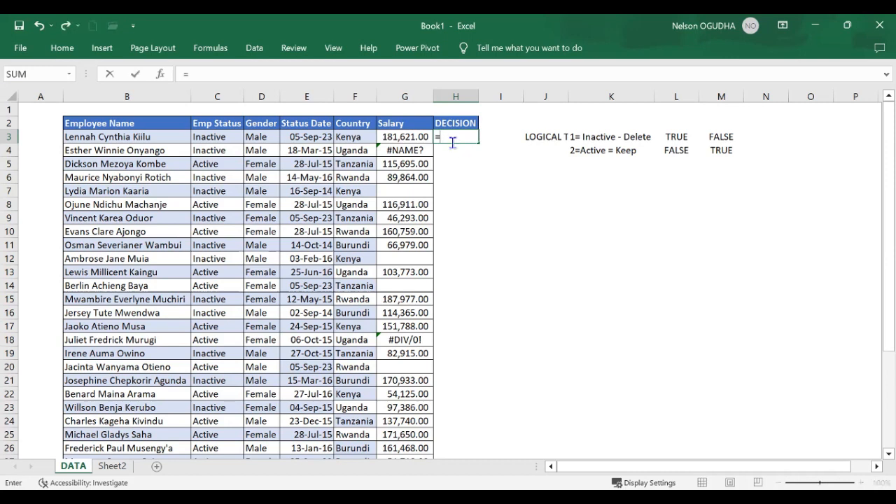
pyautogui.write('IF(')
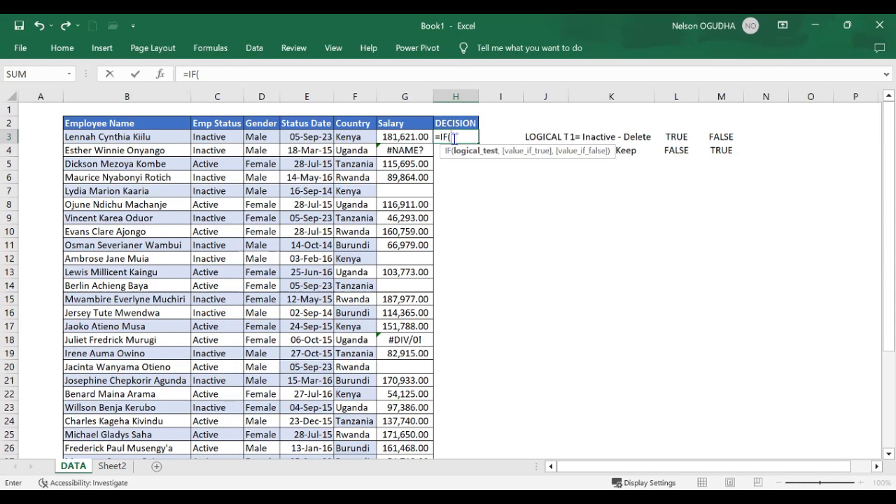
pyautogui.click(228, 137)
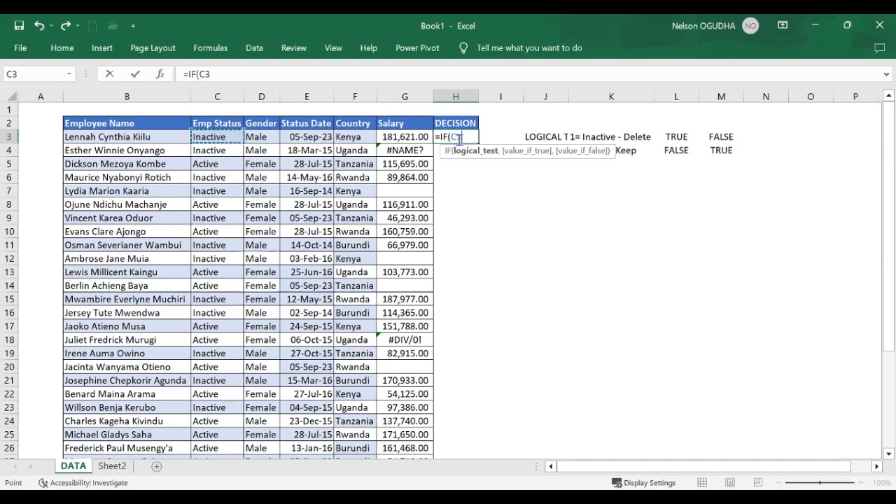
pyautogui.write('=')
pyautogui.write('"In')
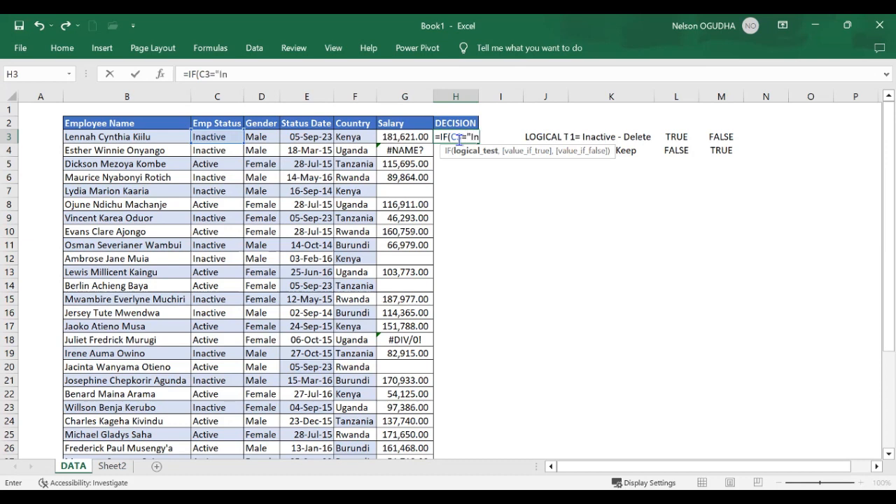
pyautogui.write('active')
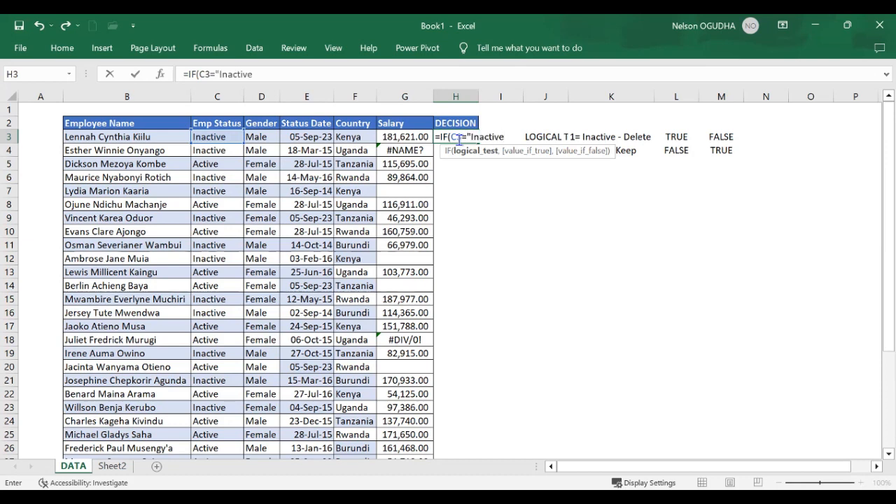
pyautogui.write('"')
pyautogui.write(',')
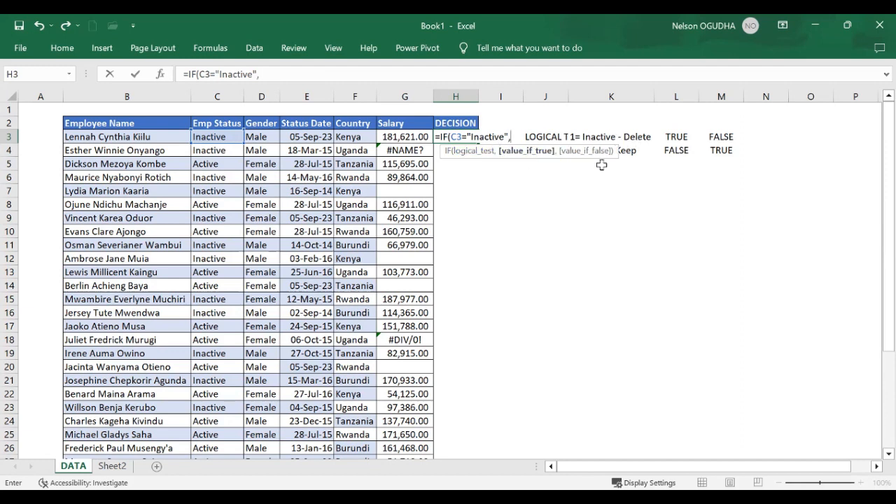
# - Complete the IF formula in H3 so it returns "Delete" when true and "Keep" when false
pyautogui.write('"Delete')
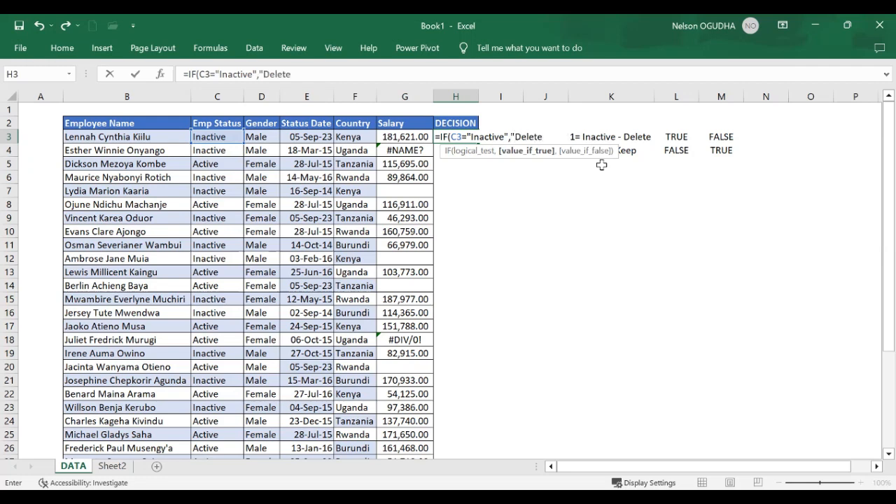
pyautogui.write('",')
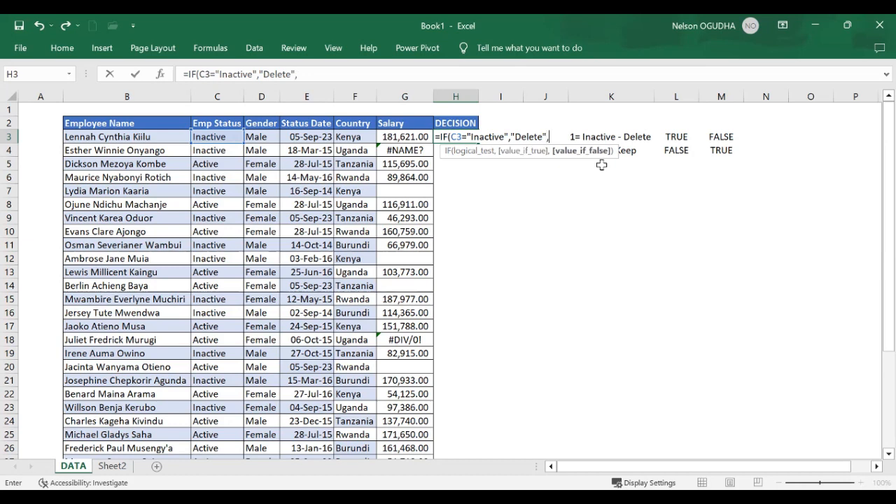
pyautogui.write('"Kee')
pyautogui.write('p')
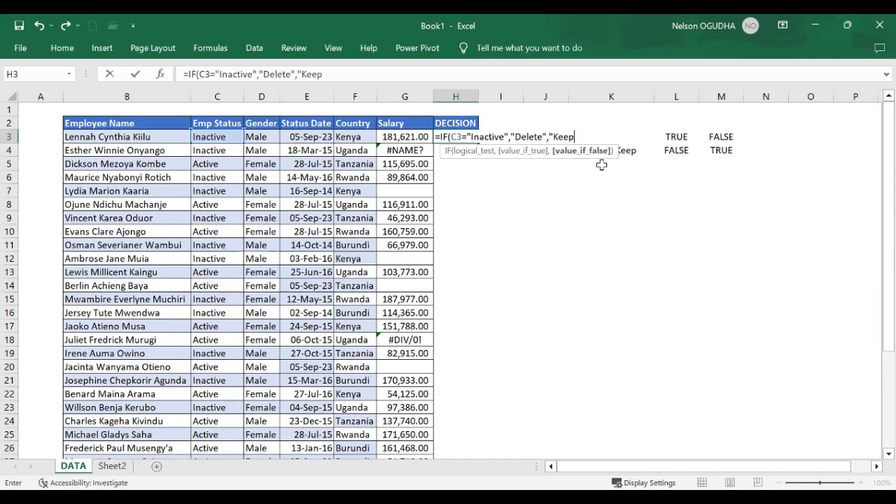
pyautogui.write('")')
pyautogui.press('Return')
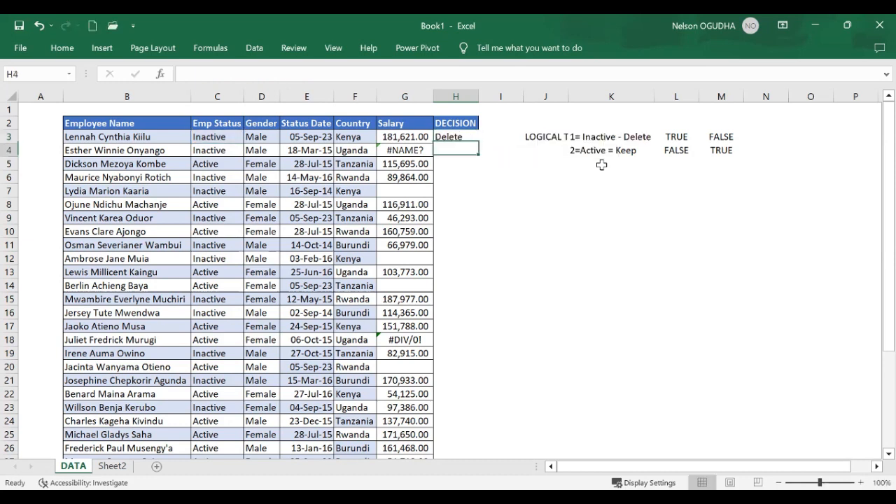
pyautogui.click(453, 137)
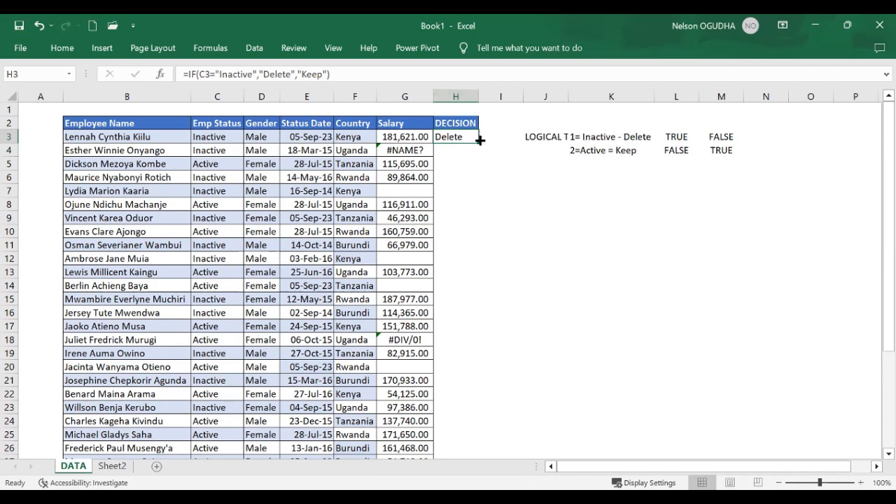
pyautogui.click(219, 136)
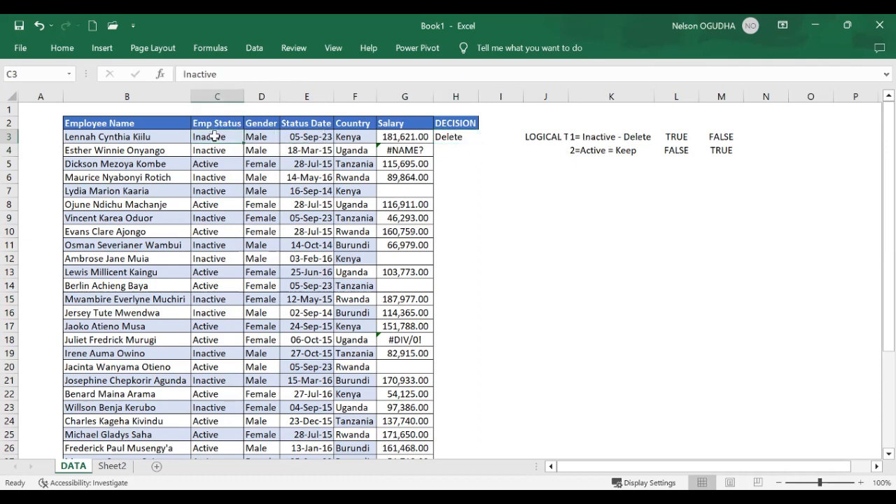
pyautogui.click(458, 138)
# - Insert a new column before column I and enter the header DECISION - 2 in cell I2
pyautogui.click(502, 95)
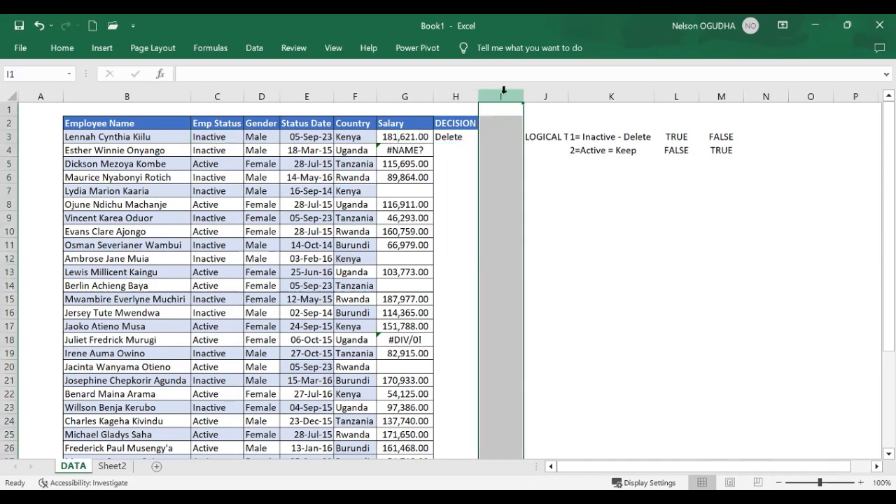
pyautogui.rightClick(503, 92)
pyautogui.click(536, 219)
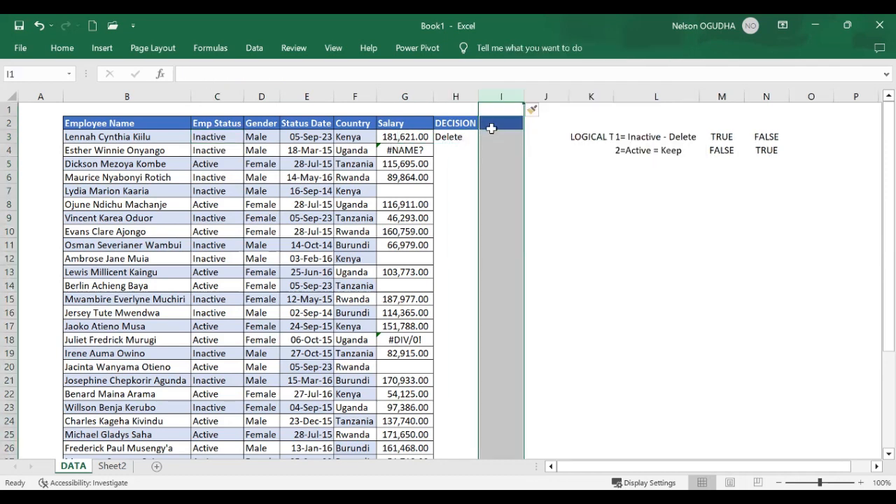
pyautogui.click(490, 123)
pyautogui.write('DECISION')
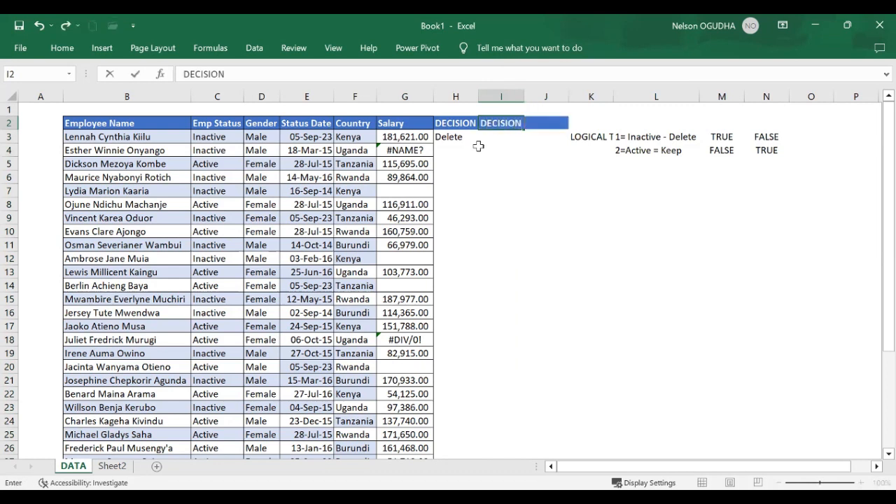
pyautogui.write(' 2')
pyautogui.press('Left')
pyautogui.write('-')
pyautogui.press('Return')
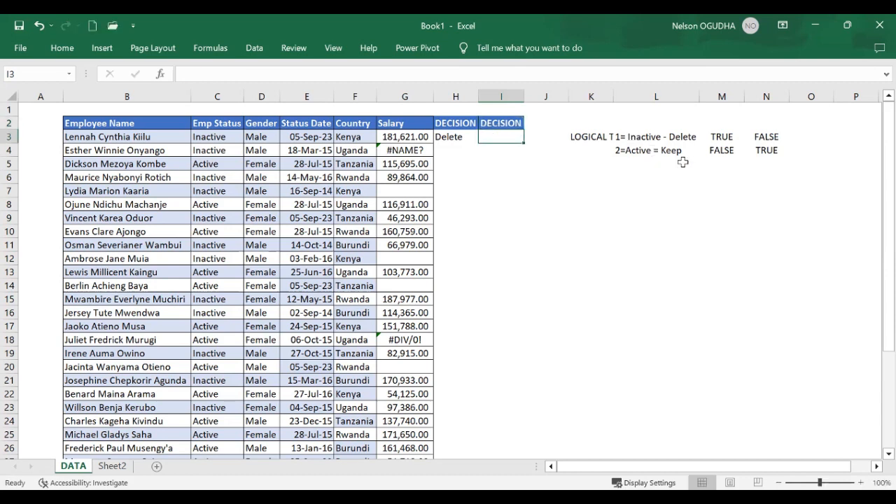
# - Rename the header in H2 as DECISION -1 and autofit the widths of columns H and I
pyautogui.click(460, 123)
pyautogui.doubleClick(460, 122)
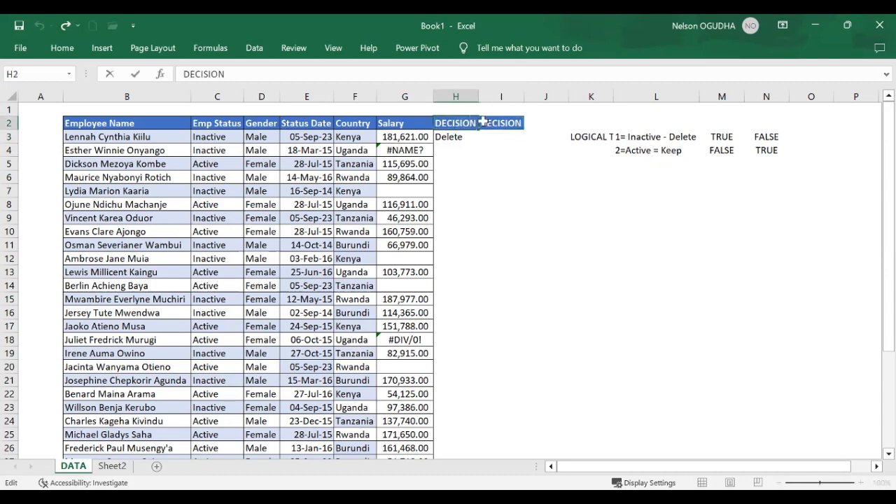
pyautogui.click(476, 122)
pyautogui.write('-')
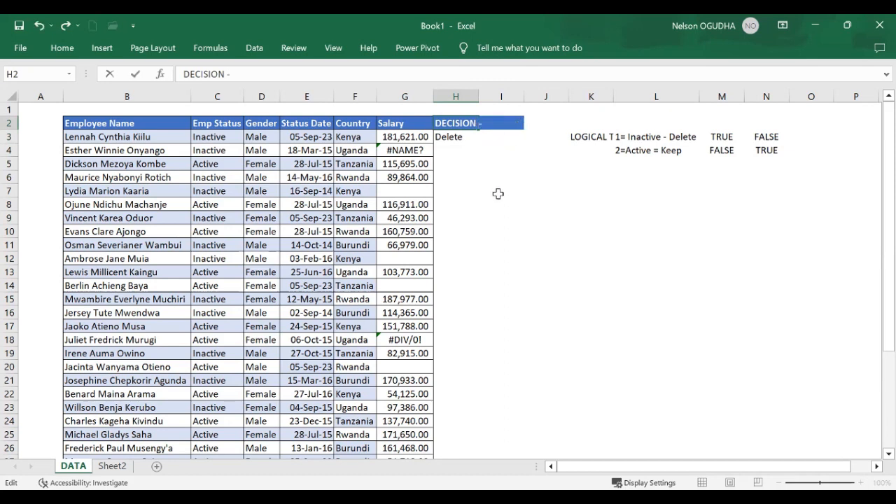
pyautogui.write('1')
pyautogui.click(498, 193)
pyautogui.moveTo(455, 96); pyautogui.dragTo(522, 96)
pyautogui.doubleClick(527, 95)
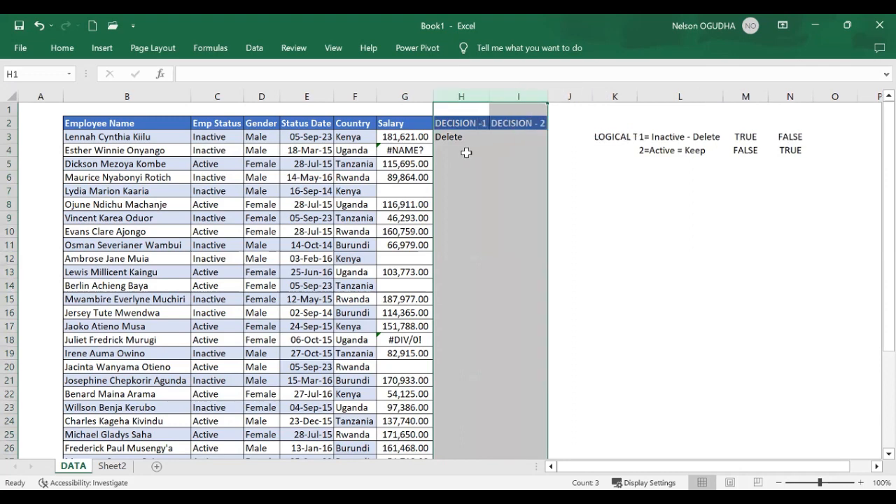
# - Start an IF formula in cell I3 whose logical test checks whether C3 equals "Active"
pyautogui.click(453, 136)
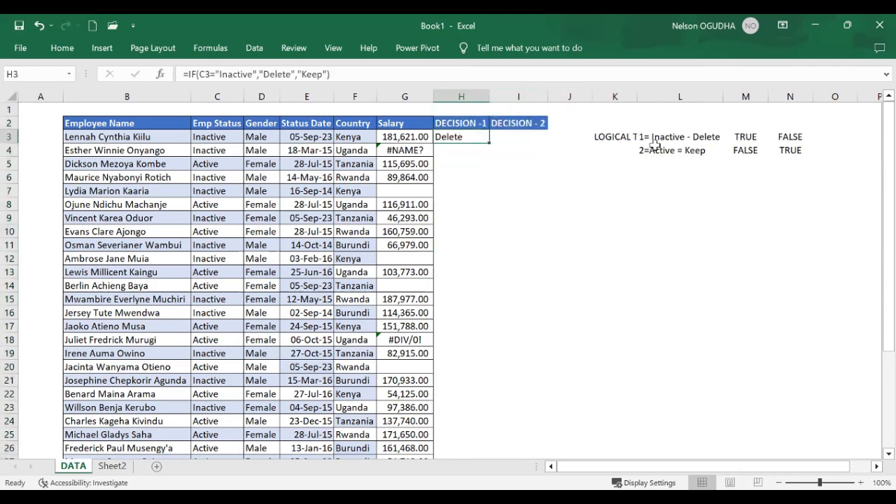
pyautogui.click(514, 135)
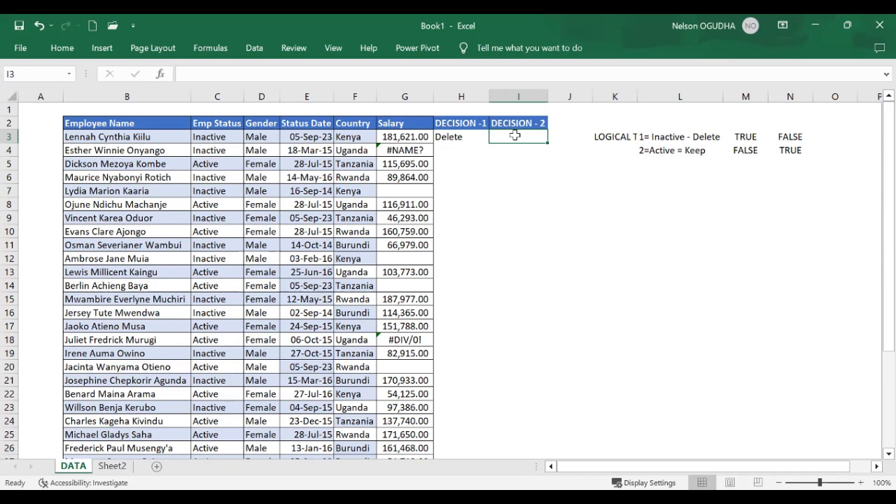
pyautogui.write('IF(')
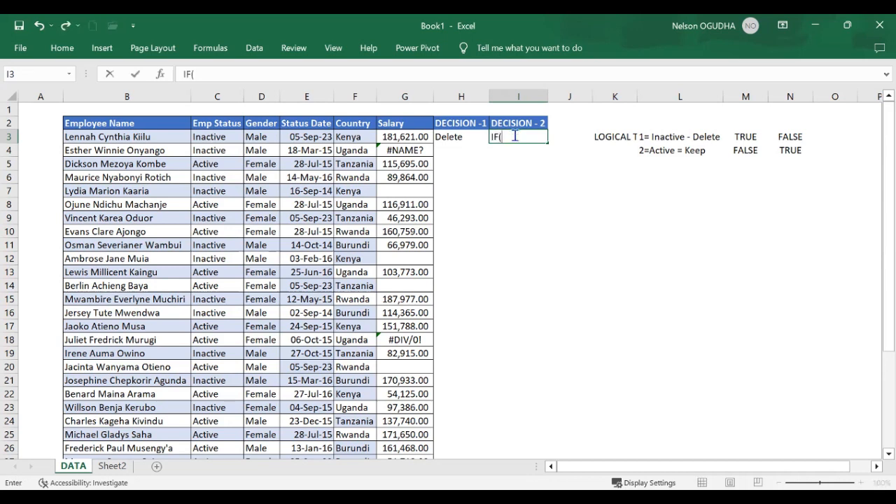
pyautogui.press('BackSpace')
pyautogui.press('BackSpace')
pyautogui.press('BackSpace')
pyautogui.write('=IF')
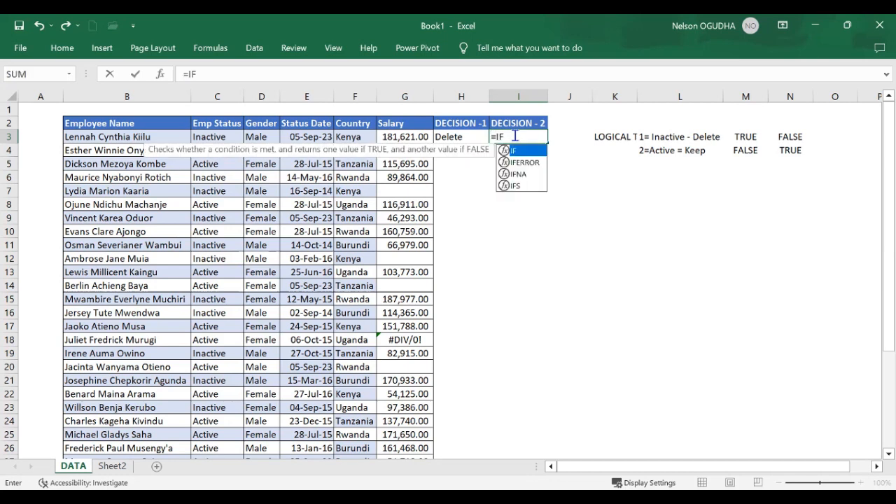
pyautogui.write('(')
pyautogui.click(219, 137)
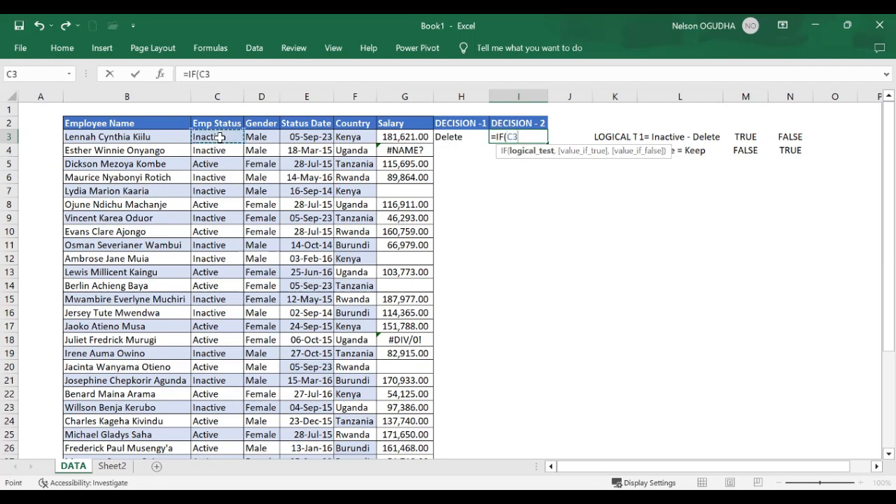
pyautogui.write('="Active')
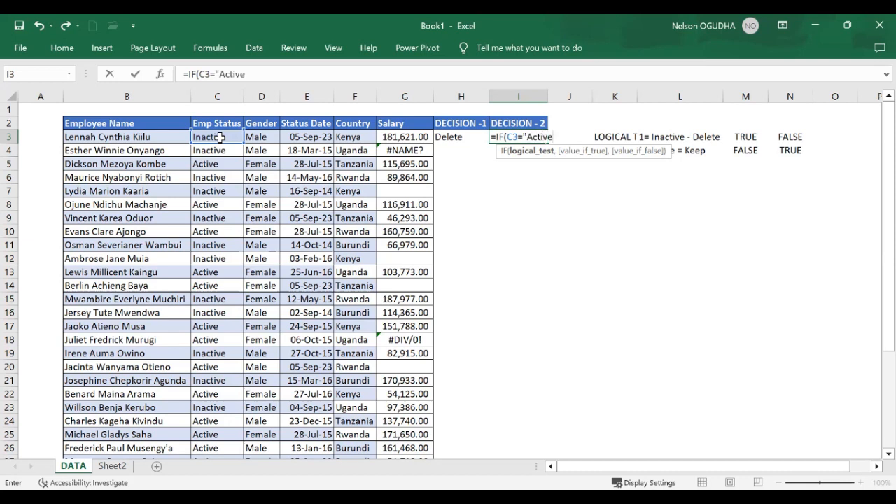
pyautogui.write('",')
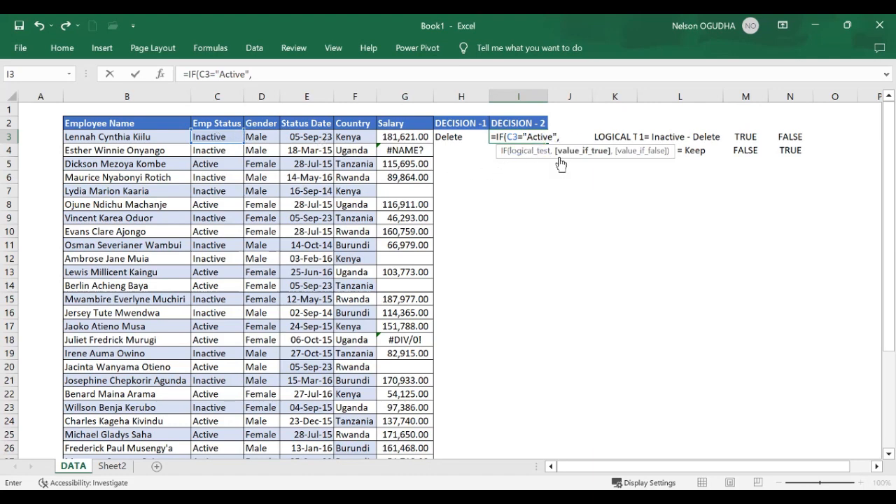
# - Complete the IF formula in I3 so it returns "Keep" when true and "Delete" when false
pyautogui.write('"Keep')
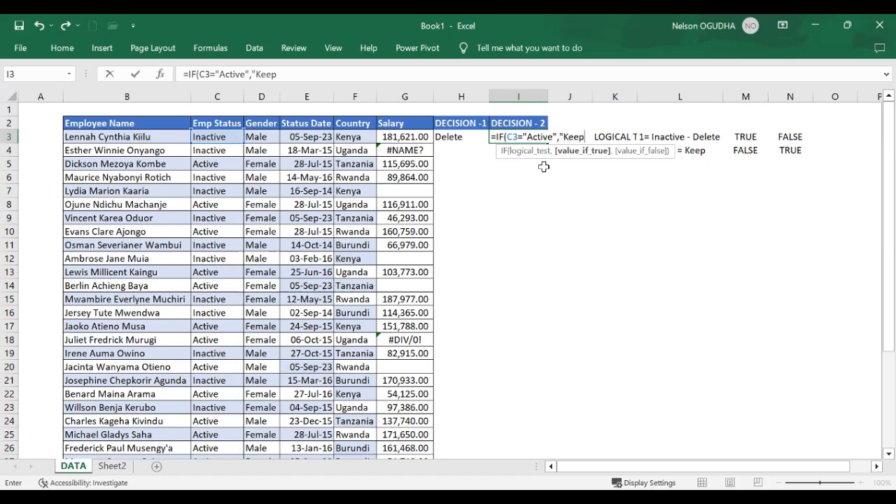
pyautogui.write('",')
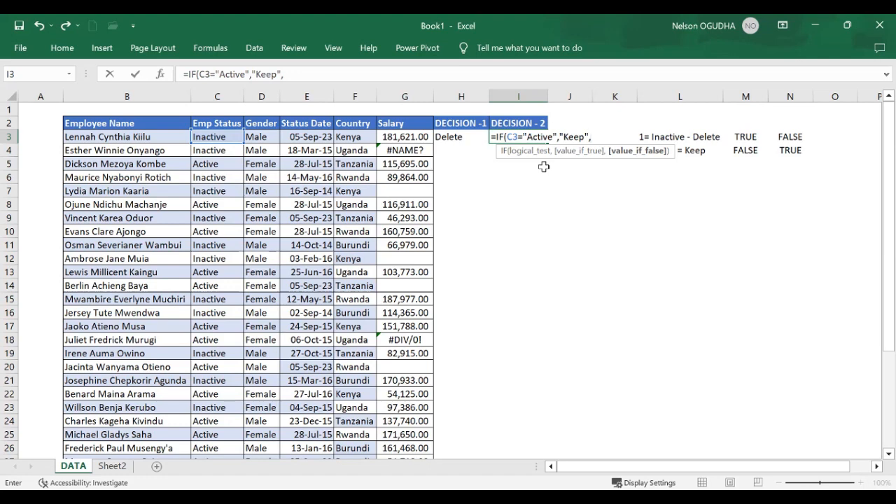
pyautogui.write('"Delete")')
pyautogui.press('Return')
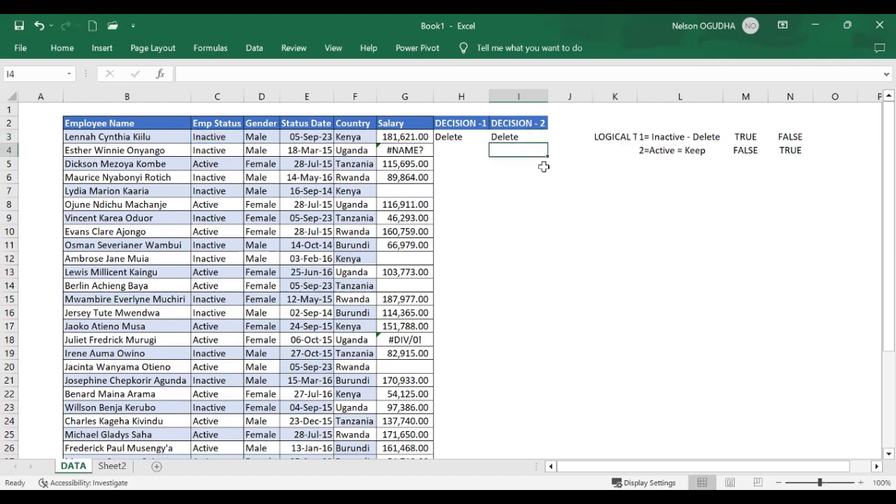
pyautogui.click(459, 138)
pyautogui.click(211, 136)
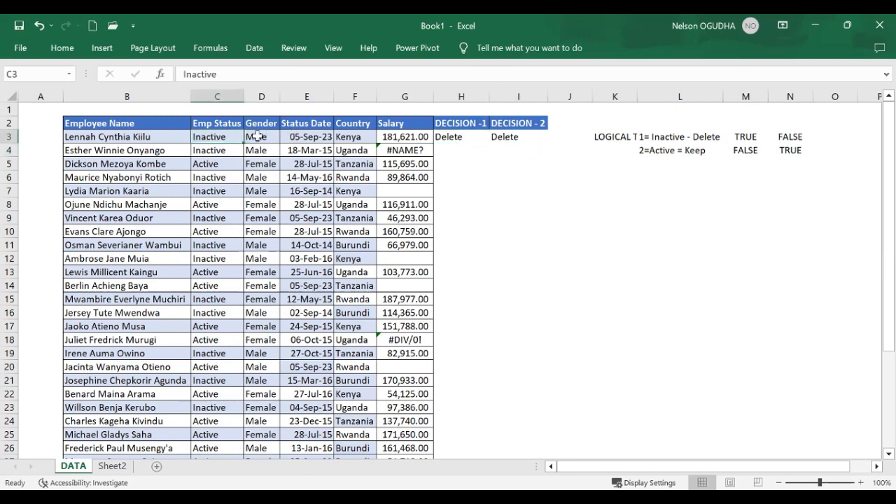
# - Fill the formulas in H3:I3 down both DECISION columns to the last employee row
pyautogui.moveTo(456, 136); pyautogui.dragTo(530, 424)
pyautogui.scroll(4, 529, 378)
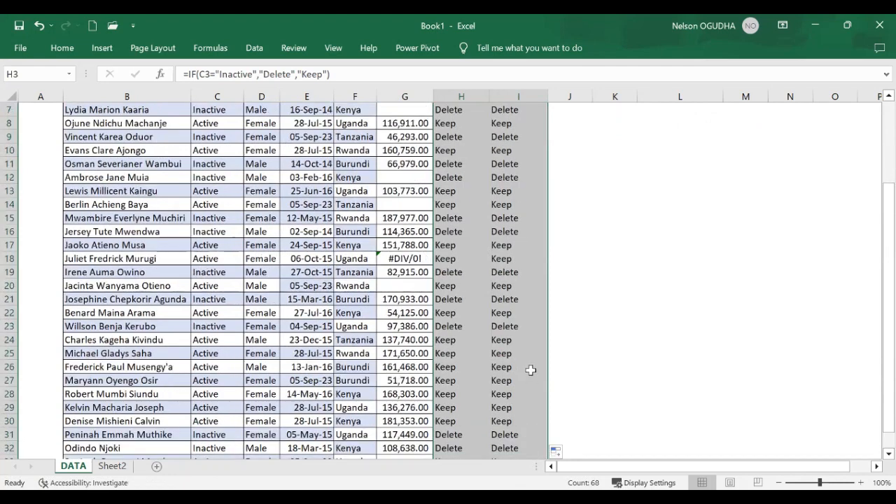
pyautogui.click(483, 118)
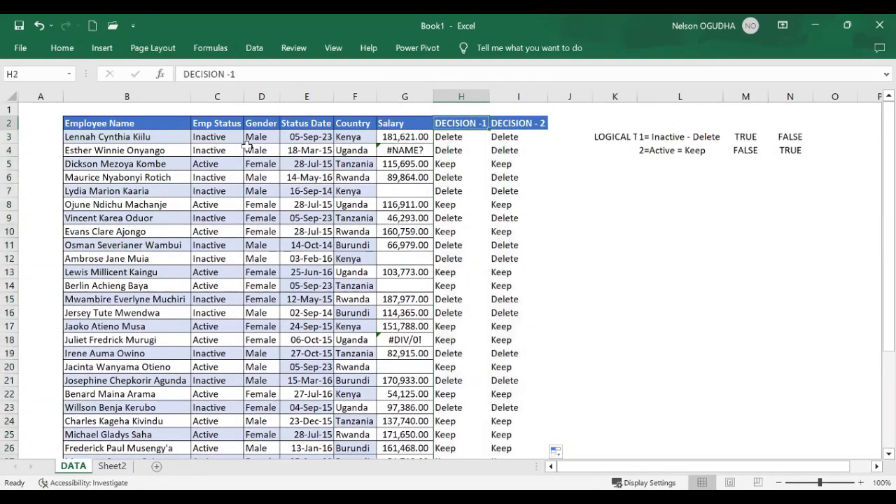
# - Add filters to the table's header row B2:I2, from Employee Name to DECISION - 2
pyautogui.moveTo(135, 123); pyautogui.dragTo(528, 124)
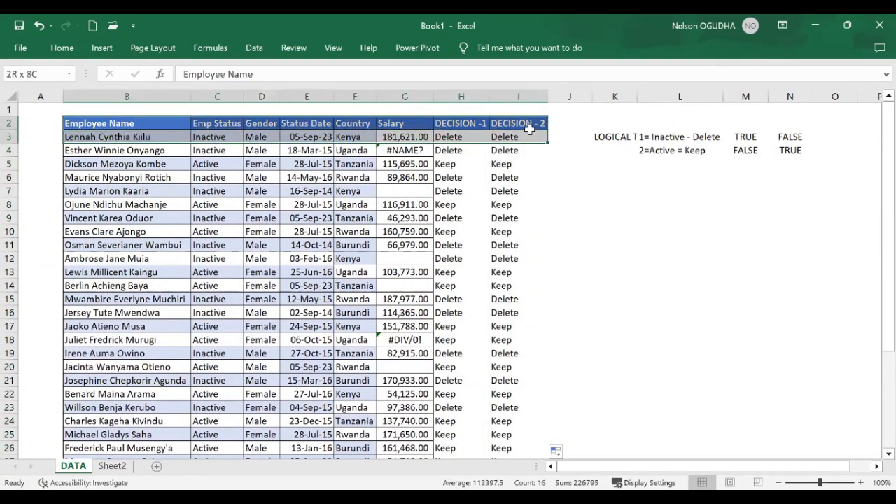
pyautogui.click(254, 47)
pyautogui.click(437, 78)
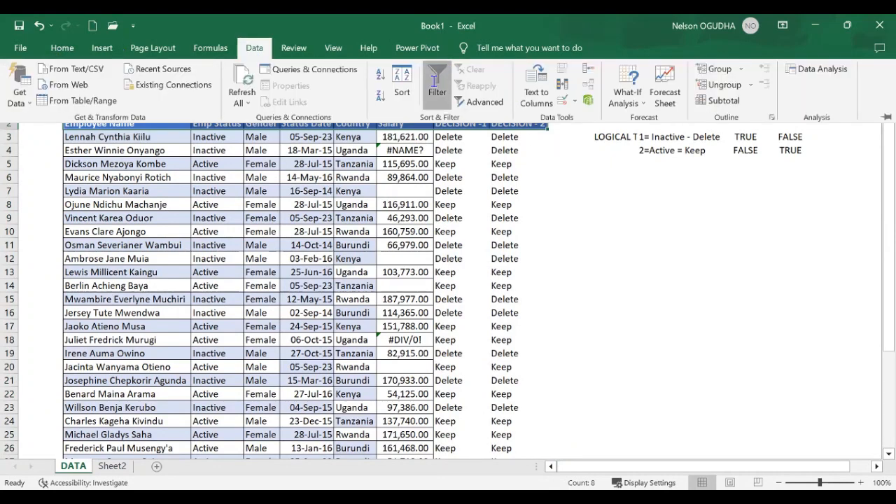
# - Filter the DECISION -1 column to show only Delete rows and check the employment status of the listed employees
pyautogui.click(482, 123)
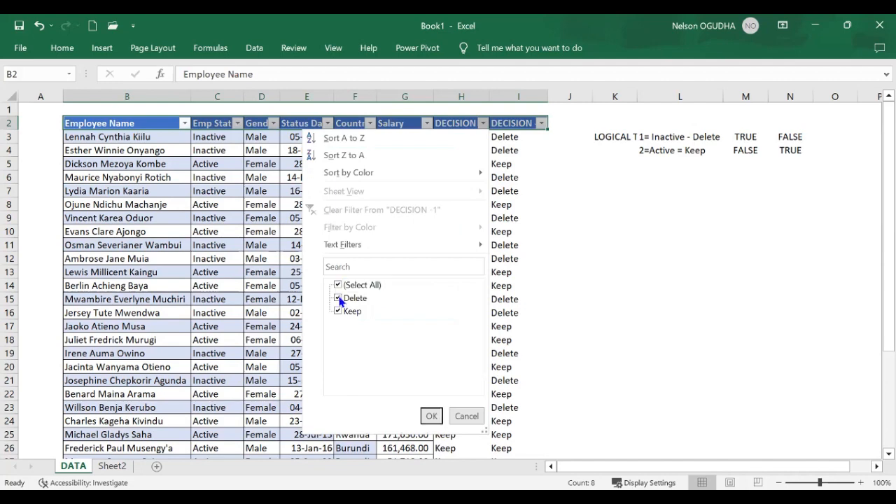
pyautogui.click(338, 285)
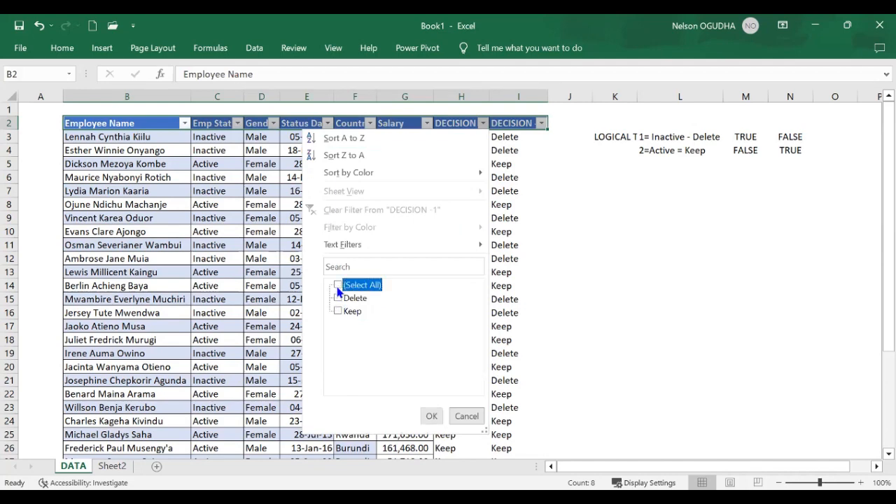
pyautogui.click(338, 298)
pyautogui.click(431, 416)
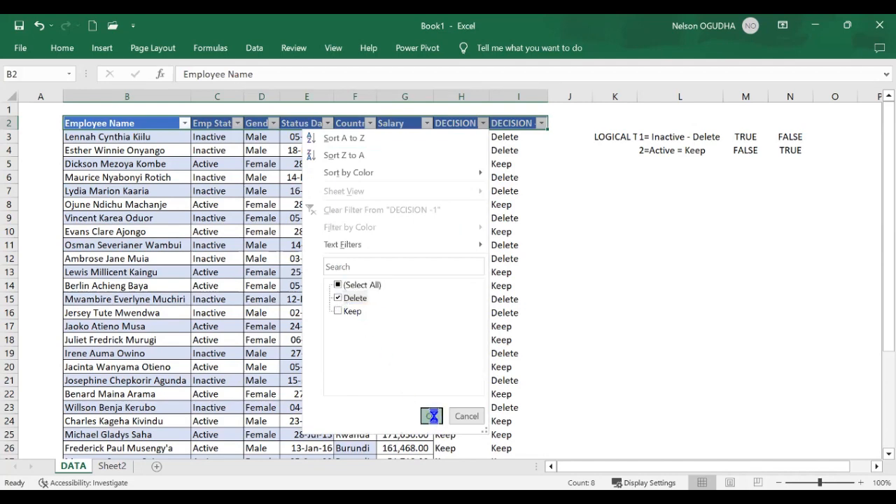
pyautogui.moveTo(208, 137); pyautogui.dragTo(215, 339)
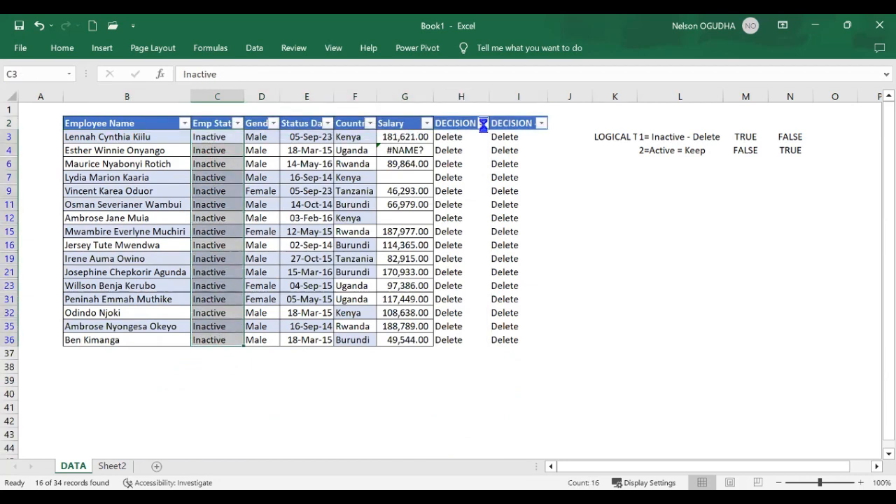
# - Switch the DECISION -1 filter to show only Keep rows and check their employment status and DECISION - 2 values
pyautogui.click(483, 124)
pyautogui.click(339, 298)
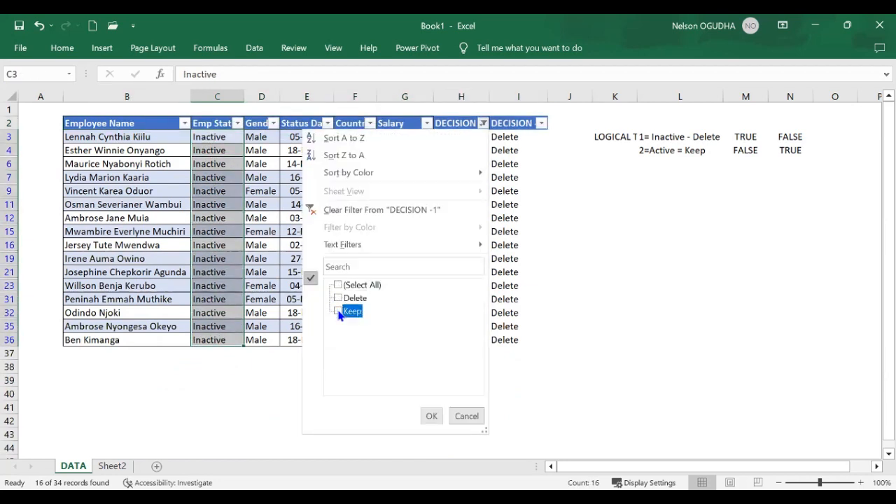
pyautogui.click(340, 311)
pyautogui.click(426, 415)
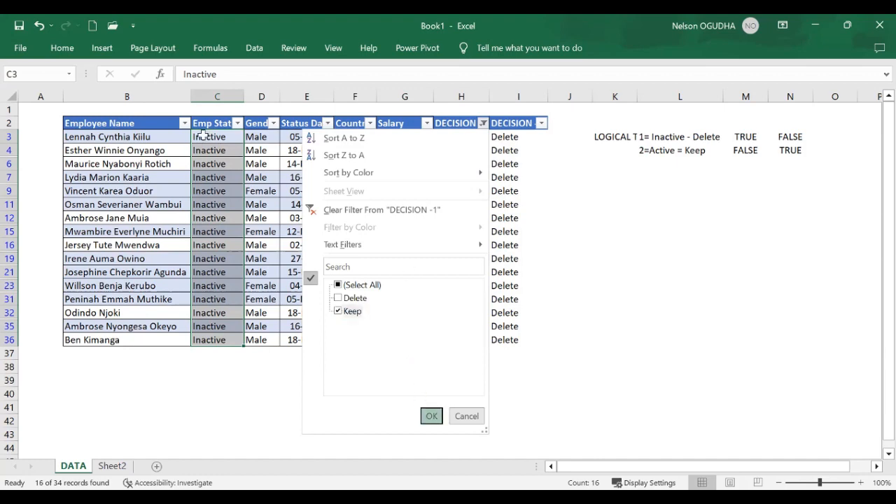
pyautogui.moveTo(211, 138); pyautogui.dragTo(217, 355)
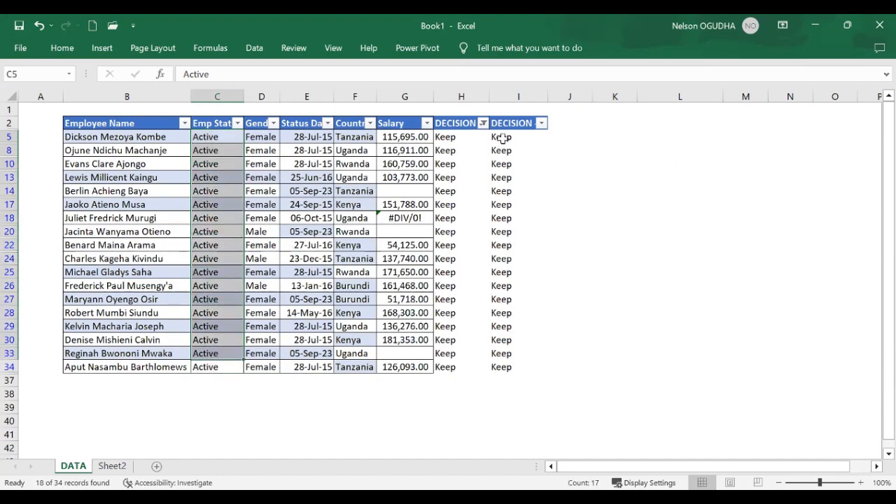
pyautogui.moveTo(503, 138); pyautogui.dragTo(490, 381)
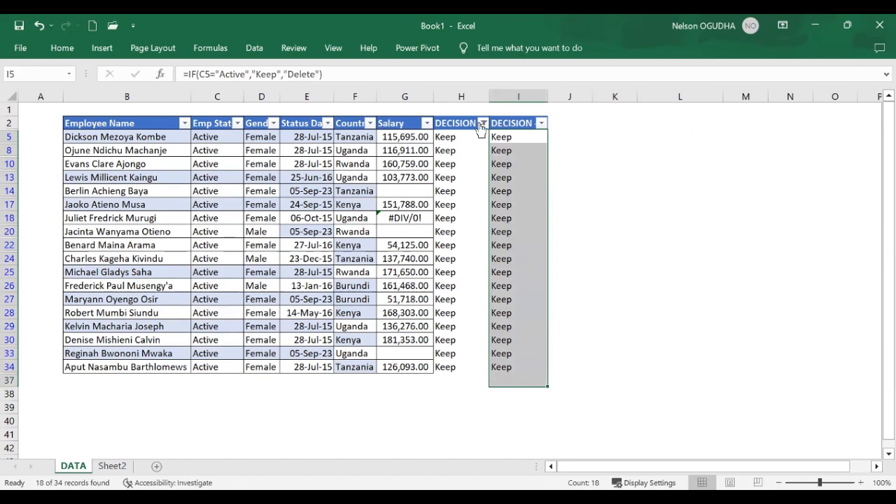
# - Reselect all values in the DECISION -1 filter to show every employee row again
pyautogui.click(482, 125)
pyautogui.click(340, 285)
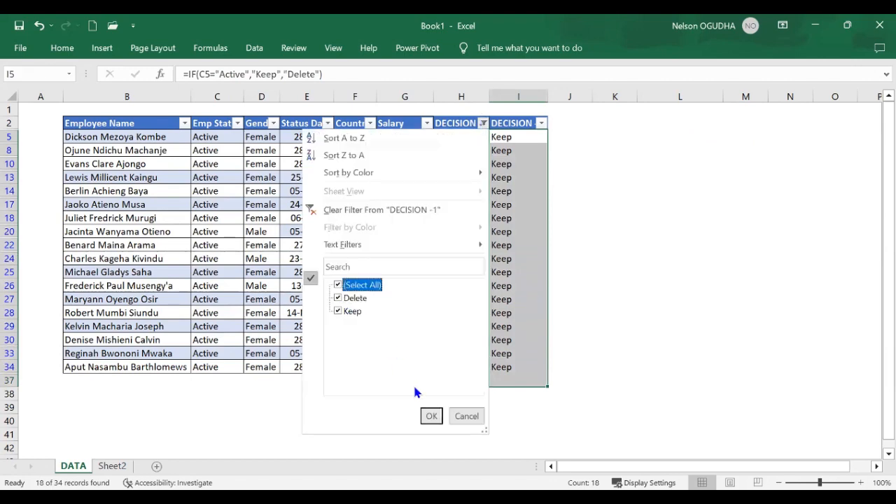
pyautogui.click(432, 419)
pyautogui.click(650, 162)
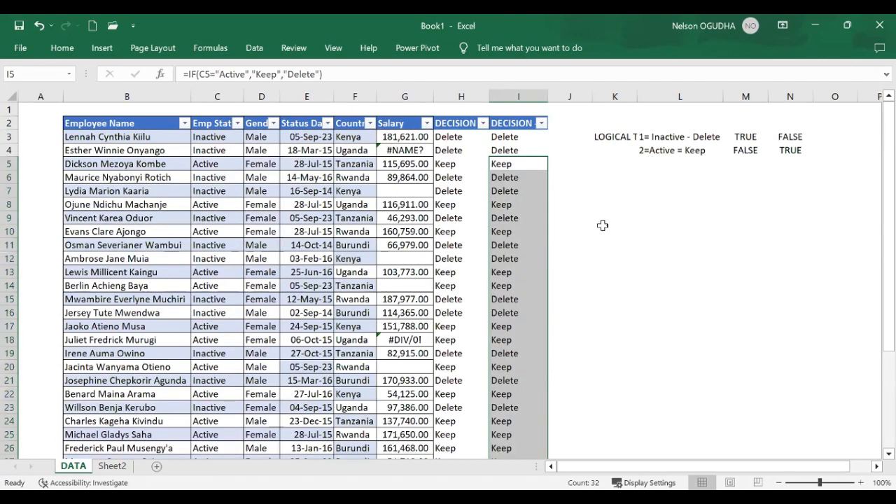